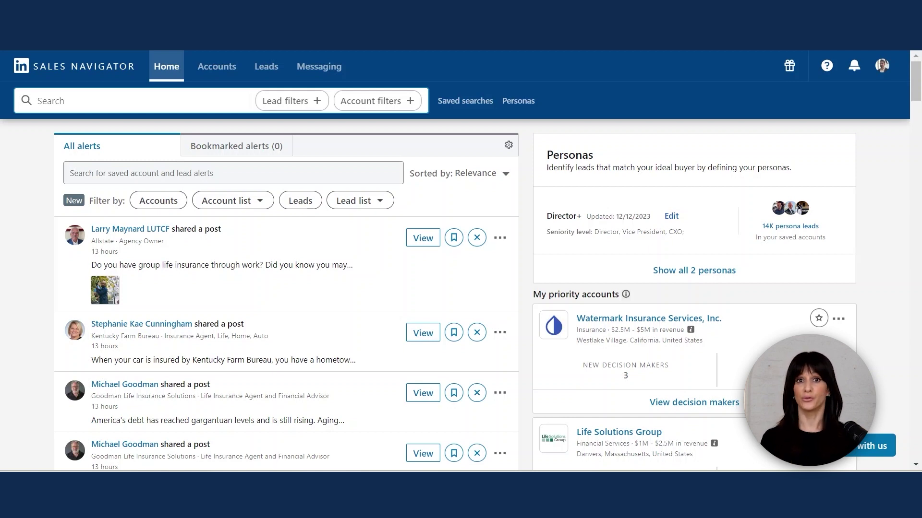
Search Sales Navigator leads for 'MED SPA' and highlight the 45K+ result count
{"action": "type", "text": "MED SPA"}
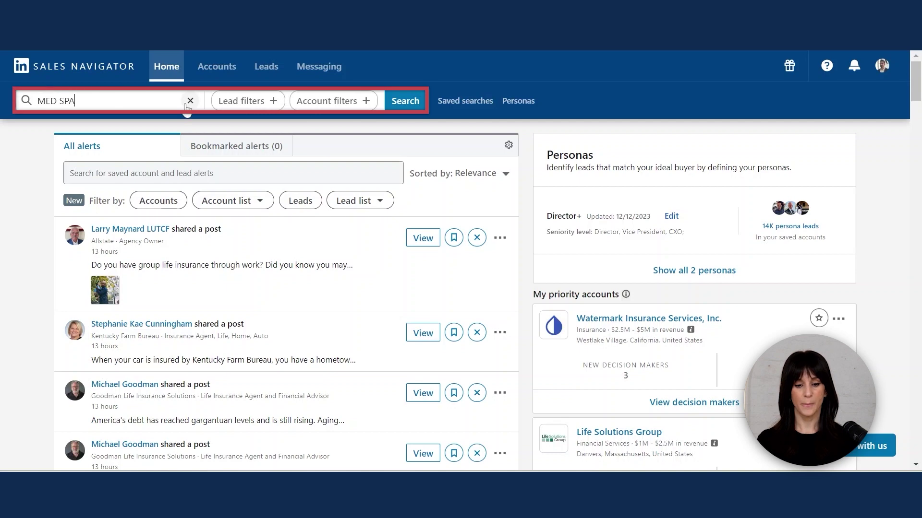
{"action": "type", "text": "S"}
{"action": "key", "text": "BackSpace"}
{"action": "left_click", "coordinate": [404, 100]}
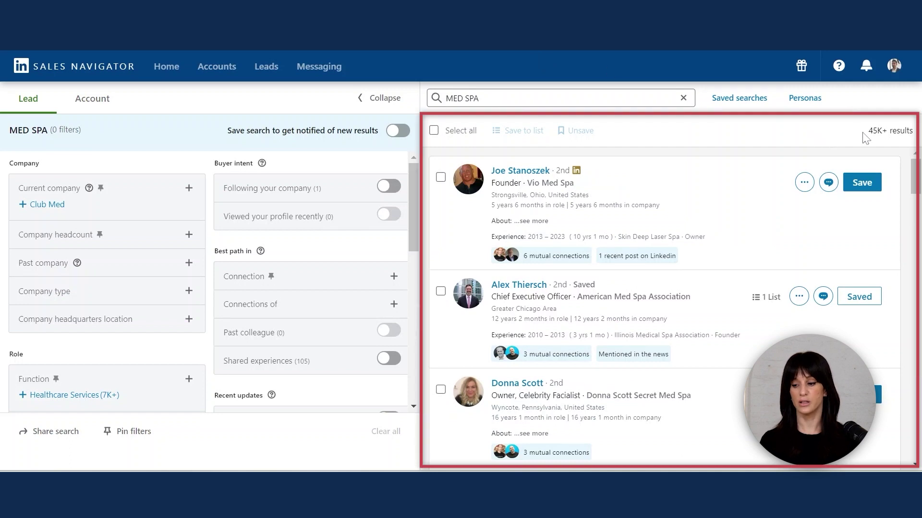
{"action": "left_click_drag", "start_coordinate": [867, 131], "coordinate": [908, 131]}
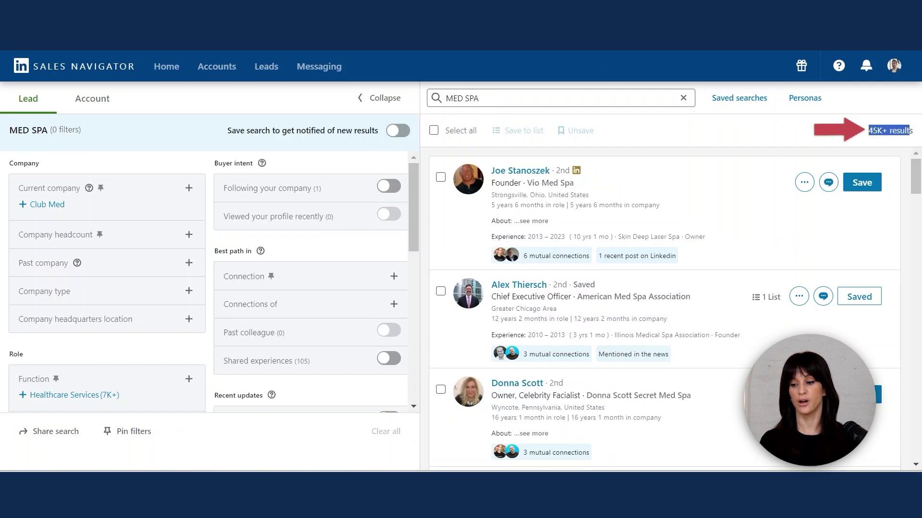
{"action": "left_click", "coordinate": [738, 133]}
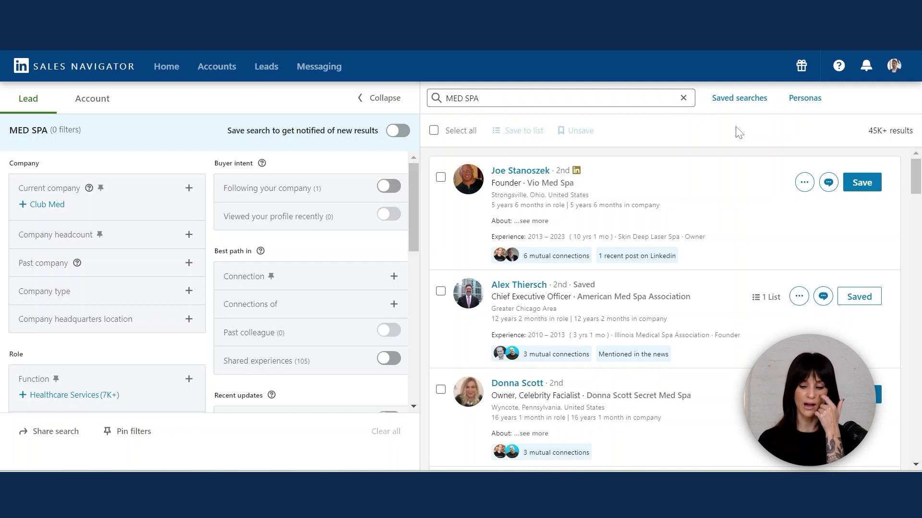
Add a United States geography filter to the MED SPA search, cutting results to 20K+
{"action": "scroll", "coordinate": [413, 206], "scroll_direction": "down", "scroll_amount": 6}
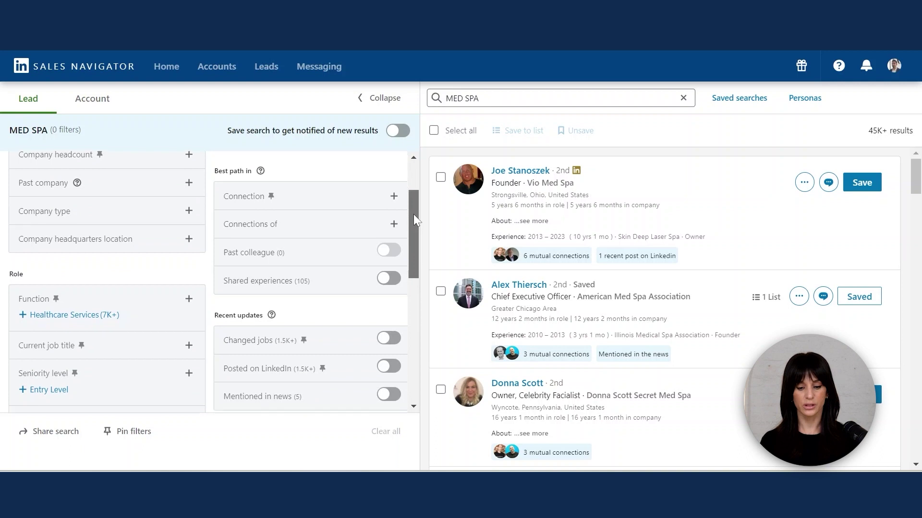
{"action": "left_click_drag", "start_coordinate": [412, 286], "coordinate": [415, 329]}
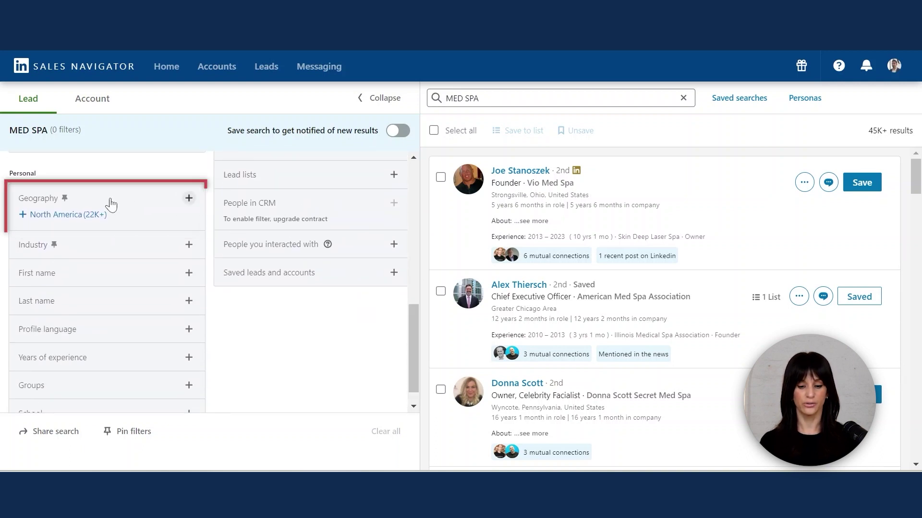
{"action": "left_click", "coordinate": [111, 203]}
{"action": "type", "text": "UNITED"}
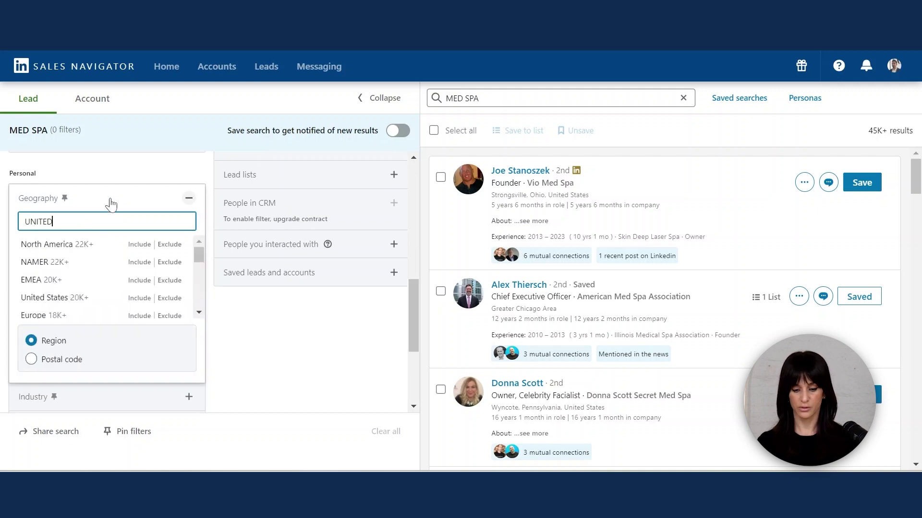
{"action": "type", "text": " S"}
{"action": "key", "text": "Return"}
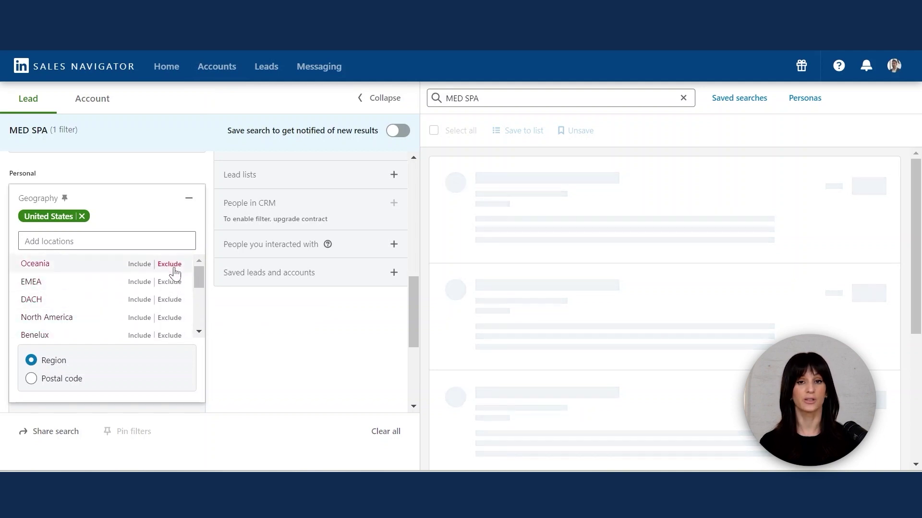
{"action": "left_click", "coordinate": [194, 199]}
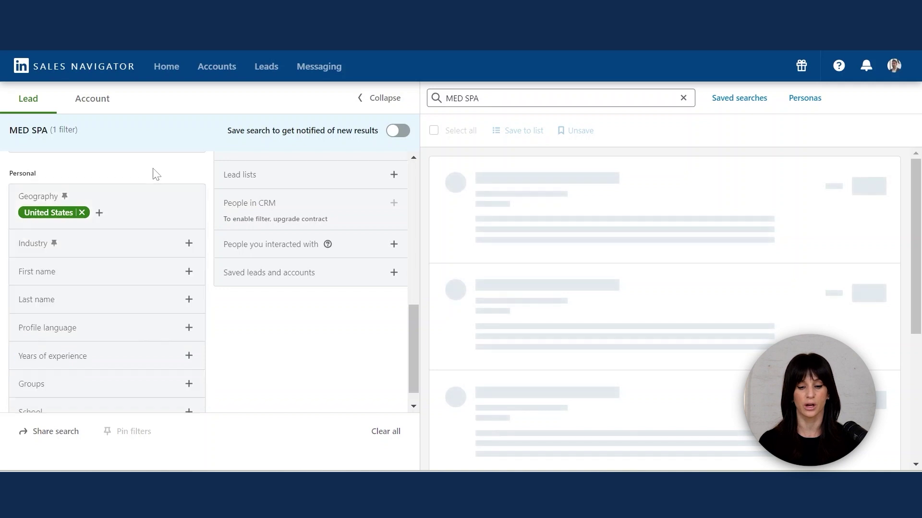
{"action": "left_click", "coordinate": [163, 238]}
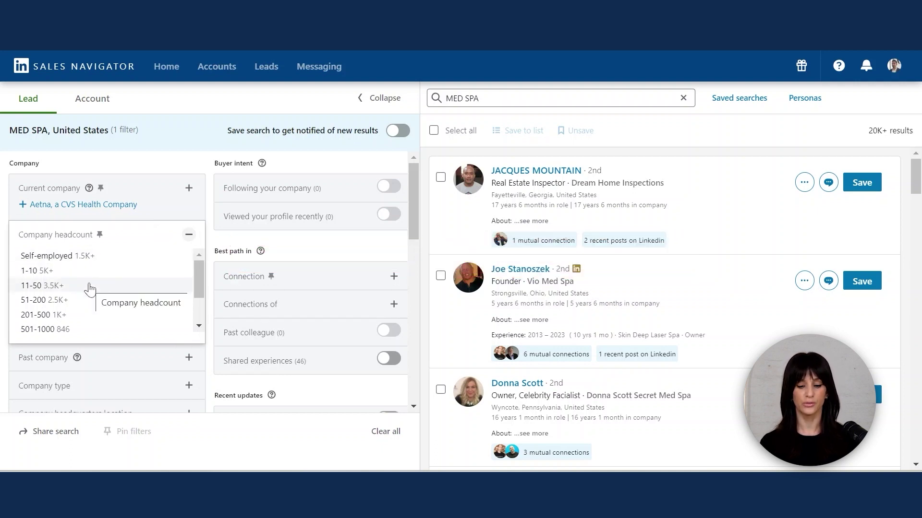
Filter company headcount to 11-50 employees, leaving 3.5K+ results
{"action": "left_click", "coordinate": [42, 285]}
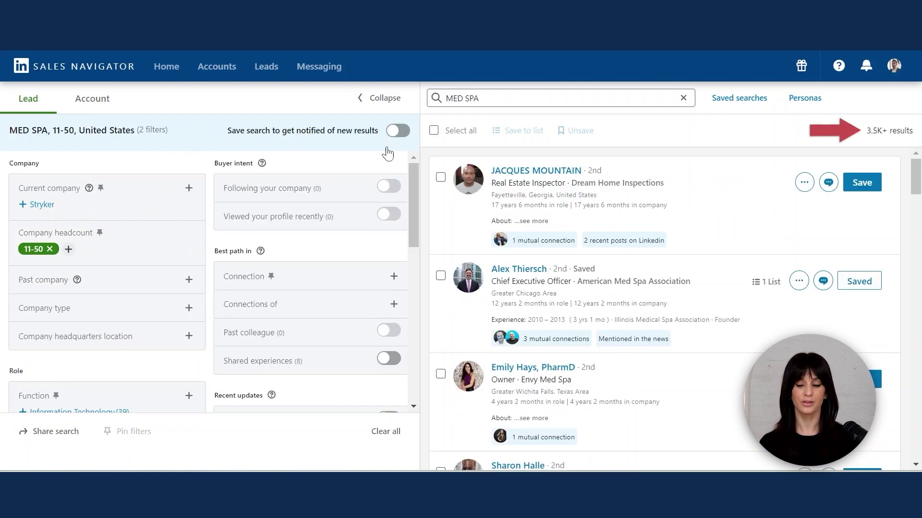
{"action": "left_click_drag", "start_coordinate": [415, 188], "coordinate": [415, 224]}
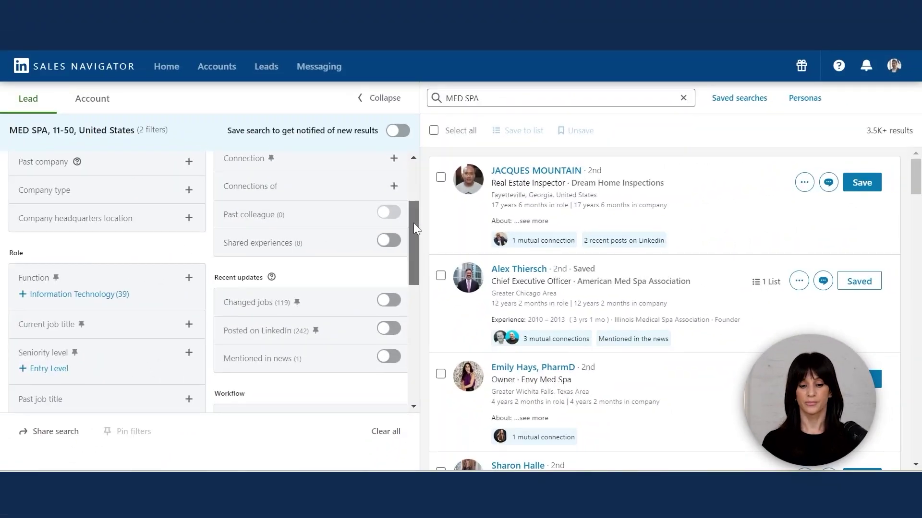
{"action": "left_click_drag", "start_coordinate": [414, 223], "coordinate": [406, 249]}
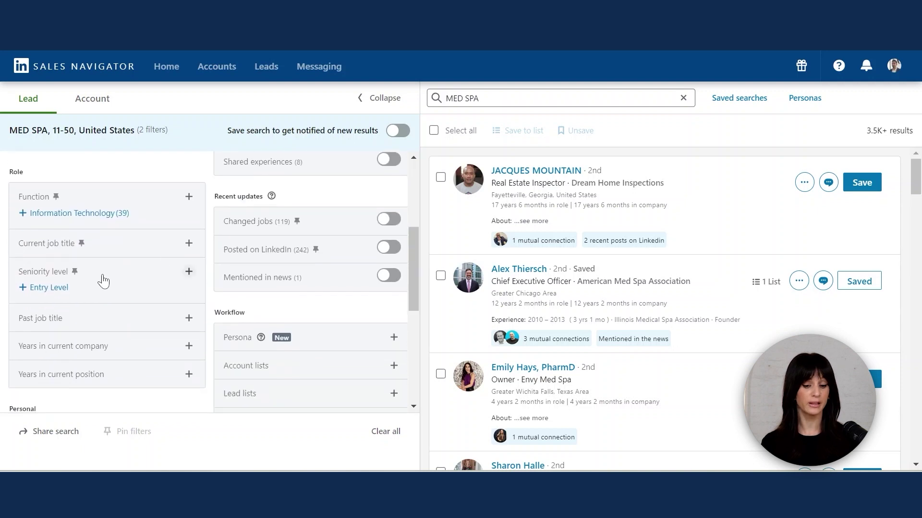
Add Senior as a seniority level filter
{"action": "left_click", "coordinate": [117, 277]}
{"action": "left_click_drag", "start_coordinate": [199, 312], "coordinate": [199, 355]}
{"action": "left_click", "coordinate": [140, 366]}
Set current job title filters to Chief Executive Officer and Director, dropping Owner, for 80 results
{"action": "left_click", "coordinate": [166, 245]}
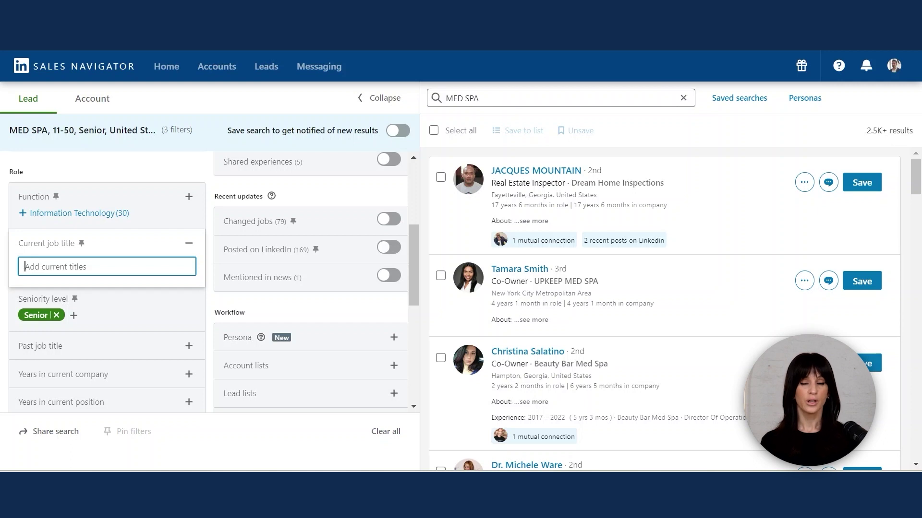
{"action": "type", "text": "OOO"}
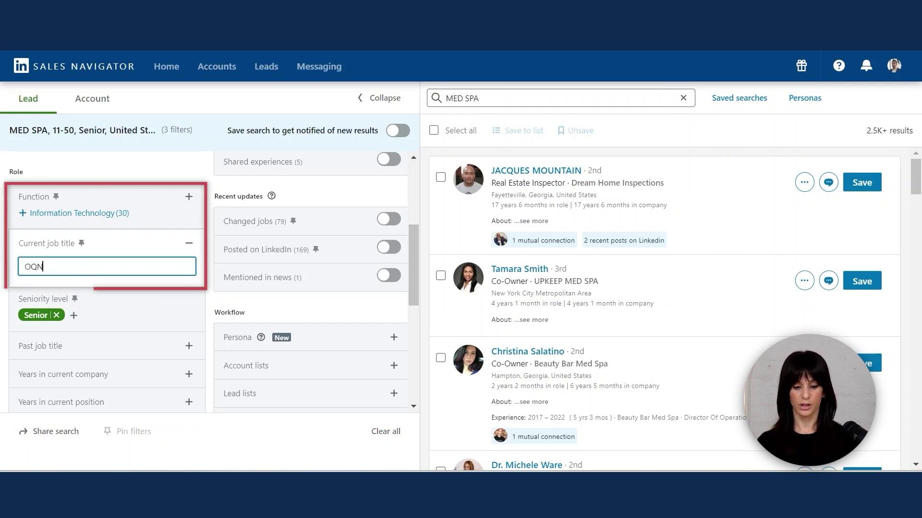
{"action": "key", "text": "BackSpace"}
{"action": "key", "text": "BackSpace"}
{"action": "key", "text": "BackSpace"}
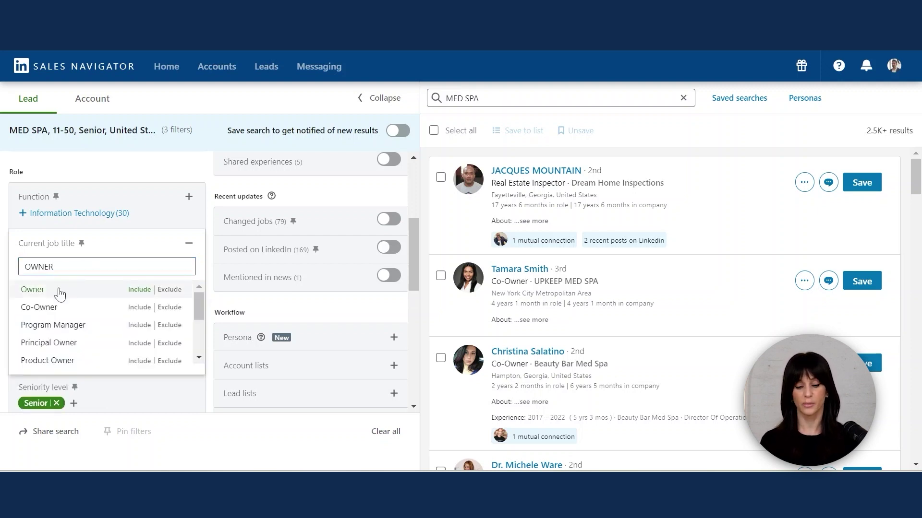
{"action": "left_click", "coordinate": [60, 294]}
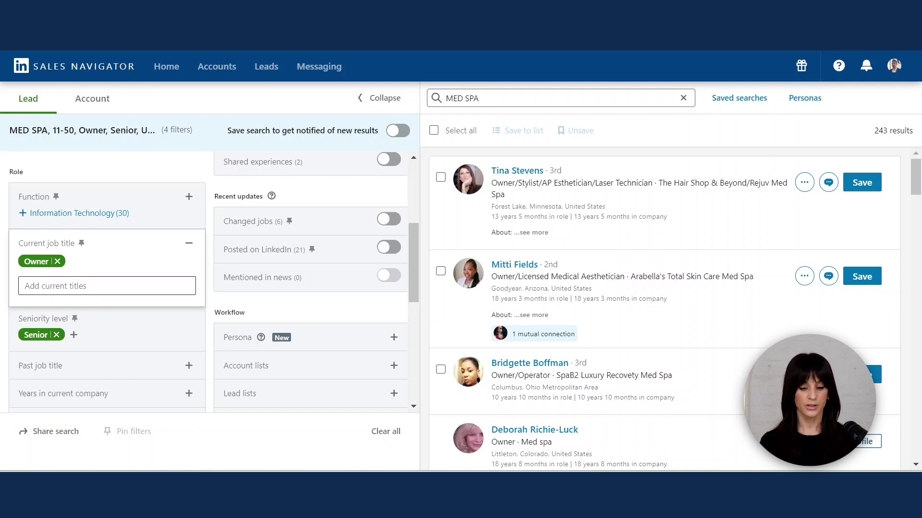
{"action": "left_click", "coordinate": [57, 261]}
{"action": "left_click", "coordinate": [79, 267]}
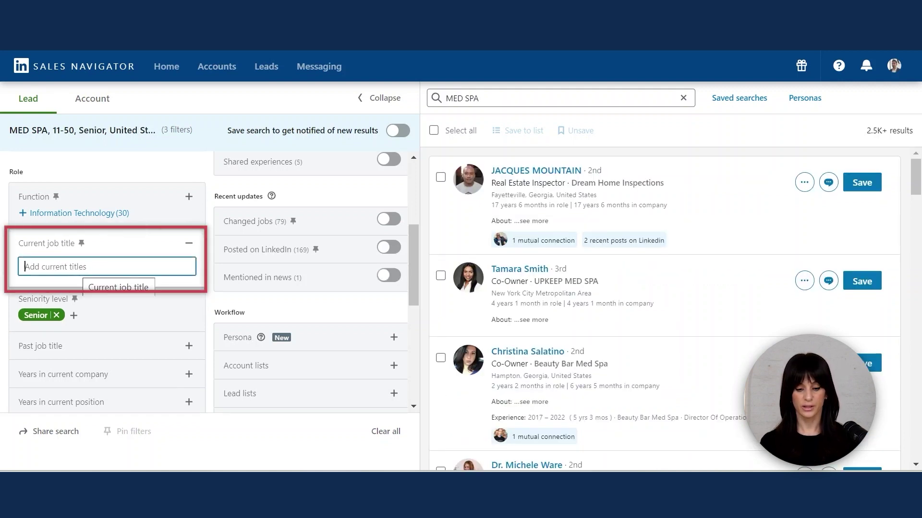
{"action": "type", "text": "CEO"}
{"action": "key", "text": "Return"}
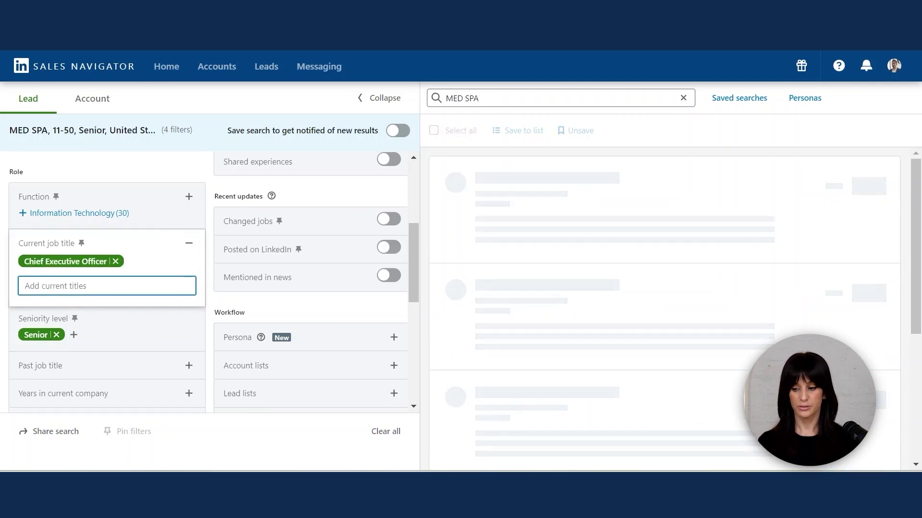
{"action": "type", "text": "DI"}
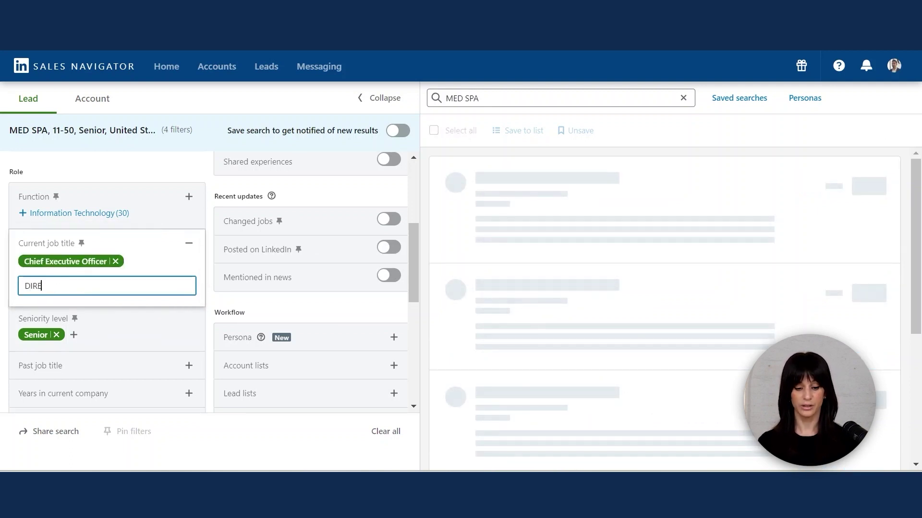
{"action": "type", "text": "RE"}
{"action": "key", "text": "Return"}
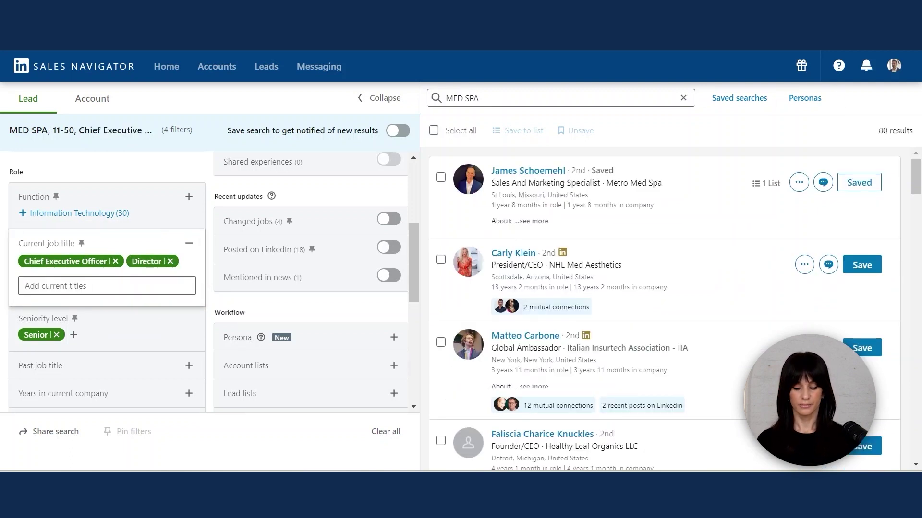
Paste the search URL into cell A2 and title the sheet 'MED SPAS & CHIRO SALES NA…'
{"action": "key", "text": "ctrl+Tab"}
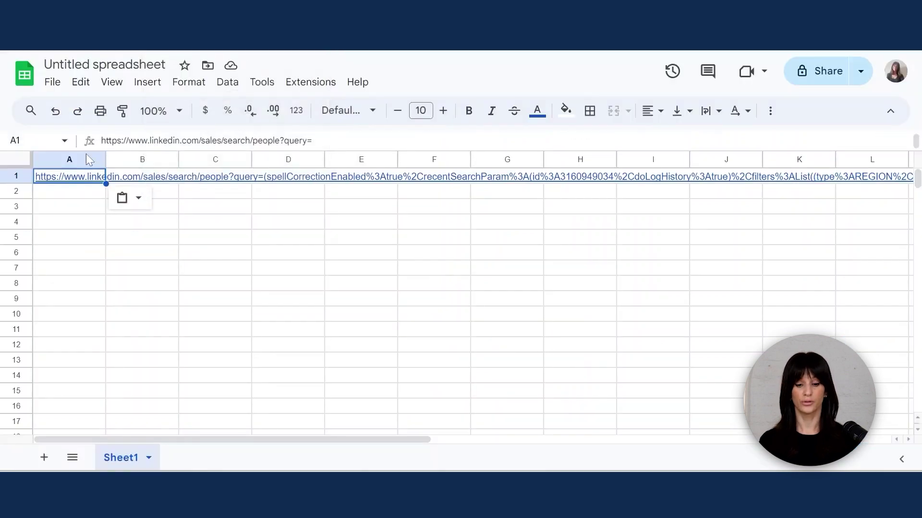
{"action": "left_click", "coordinate": [80, 195]}
{"action": "key", "text": "ctrl+v"}
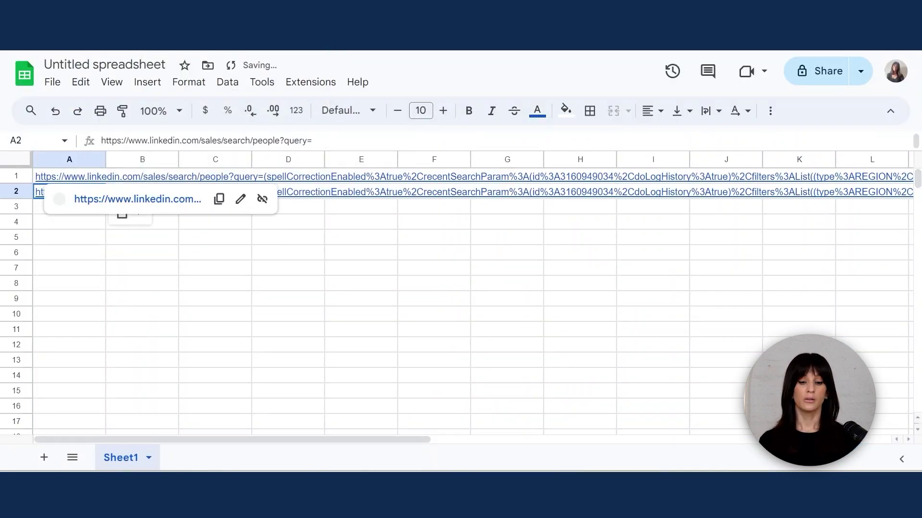
{"action": "key", "text": "ctrl+Tab"}
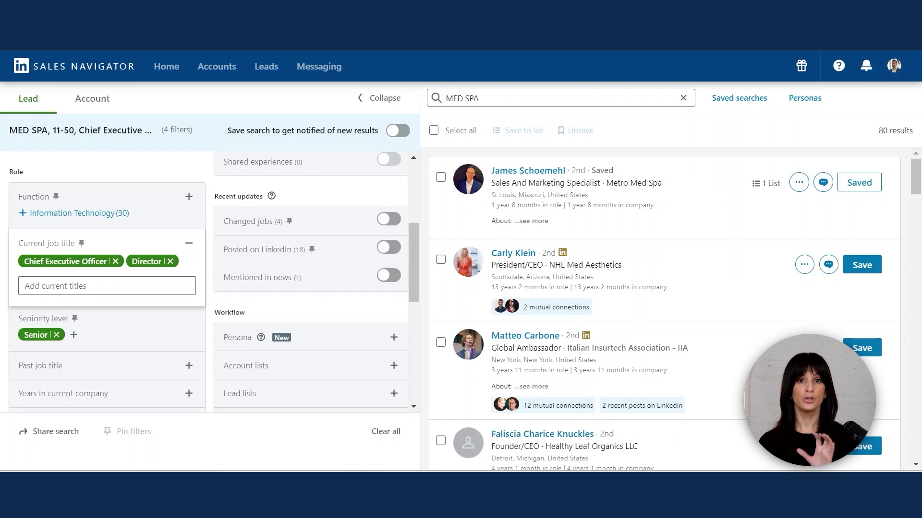
{"action": "key", "text": "ctrl+Tab"}
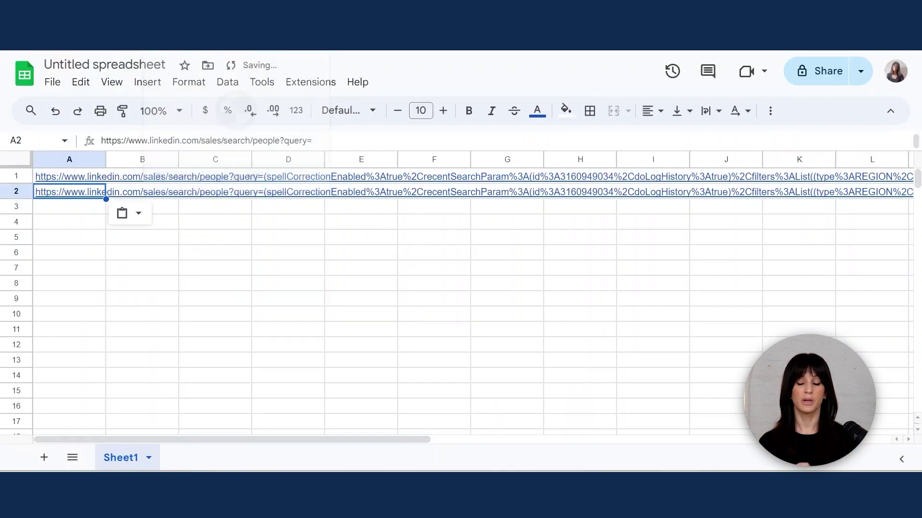
{"action": "left_click", "coordinate": [139, 67]}
{"action": "type", "text": "MED SPAS & CHIR"}
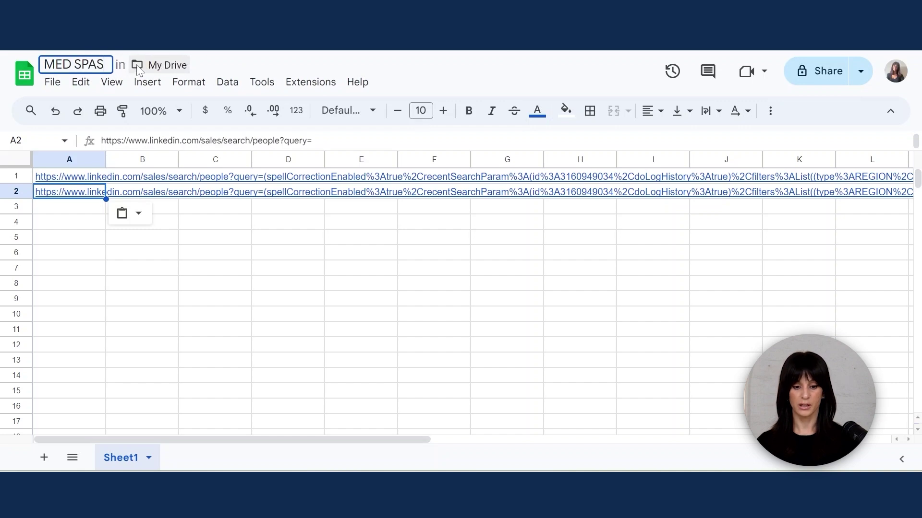
{"action": "type", "text": "O SALES NA"}
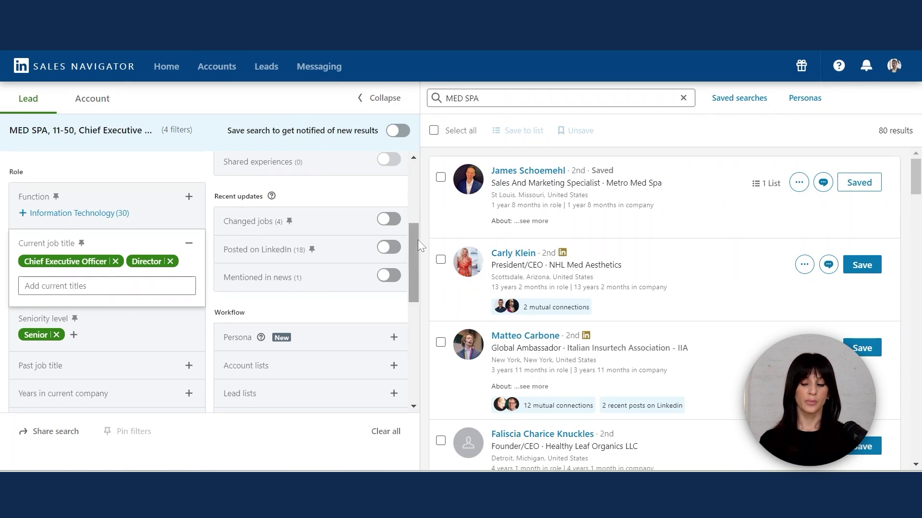
Exclude the IT Services and IT Consulting industry from the MED SPA search, leaving 78 results
{"action": "left_click_drag", "start_coordinate": [414, 246], "coordinate": [413, 218]}
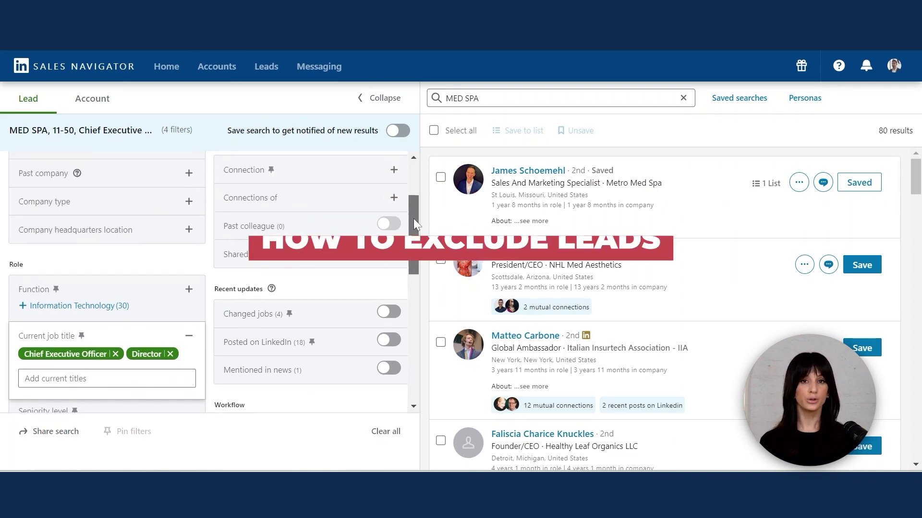
{"action": "left_click_drag", "start_coordinate": [414, 218], "coordinate": [409, 197]}
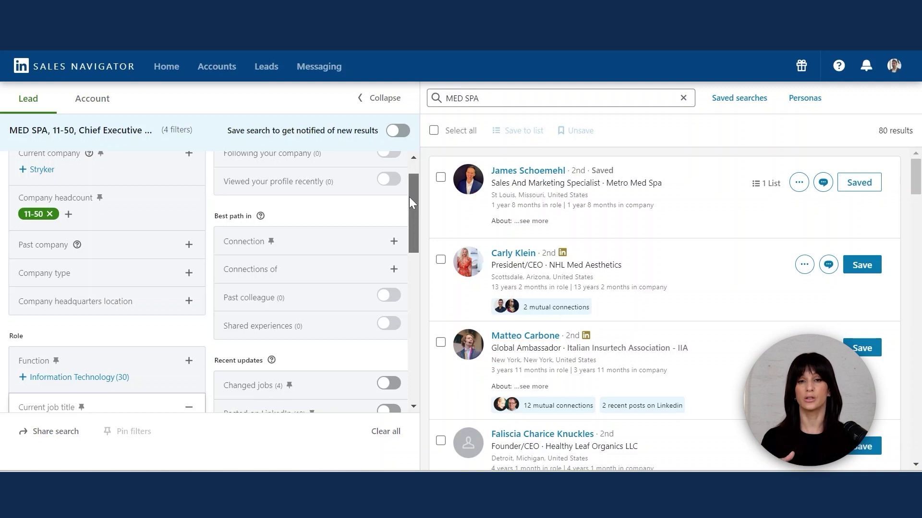
{"action": "left_click_drag", "start_coordinate": [409, 196], "coordinate": [410, 342]}
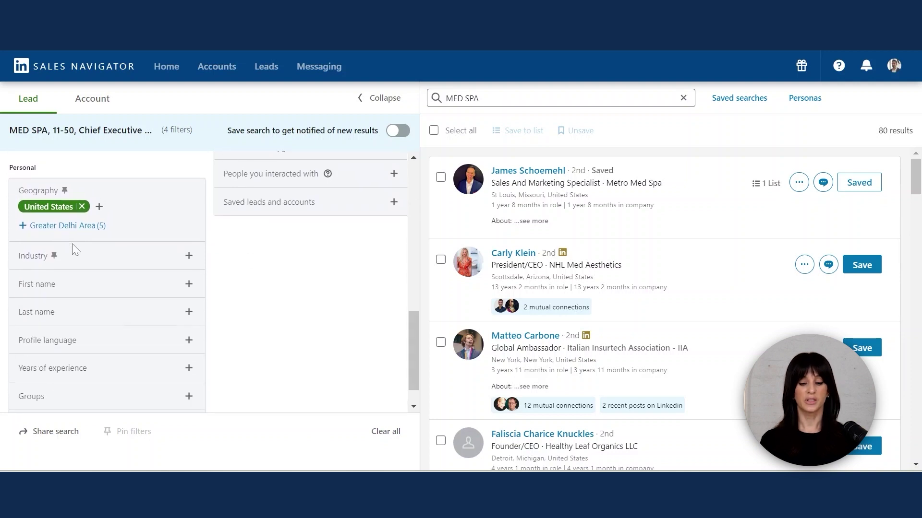
{"action": "left_click", "coordinate": [103, 258]}
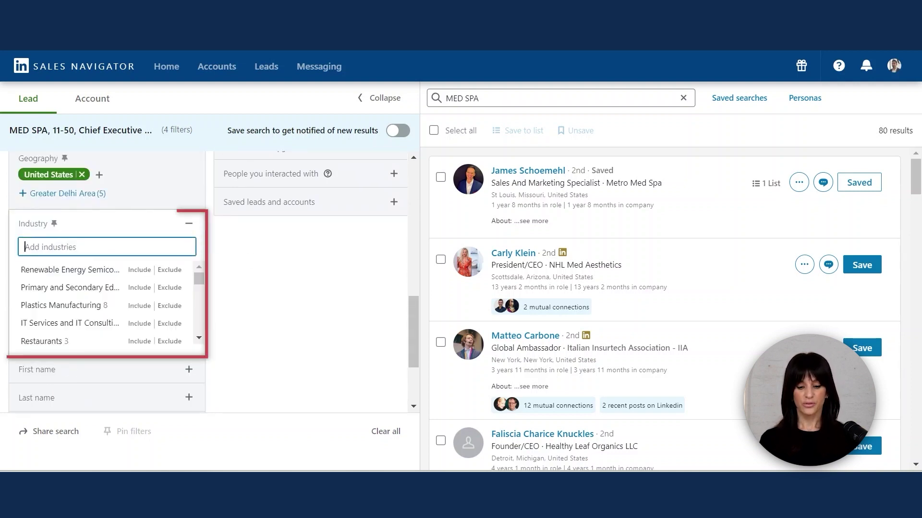
{"action": "left_click", "coordinate": [176, 326]}
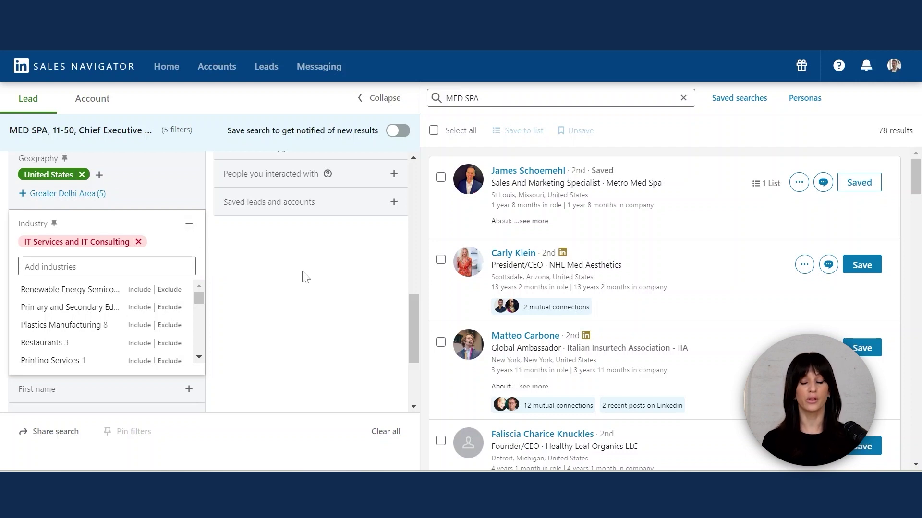
{"action": "left_click_drag", "start_coordinate": [415, 310], "coordinate": [416, 169]}
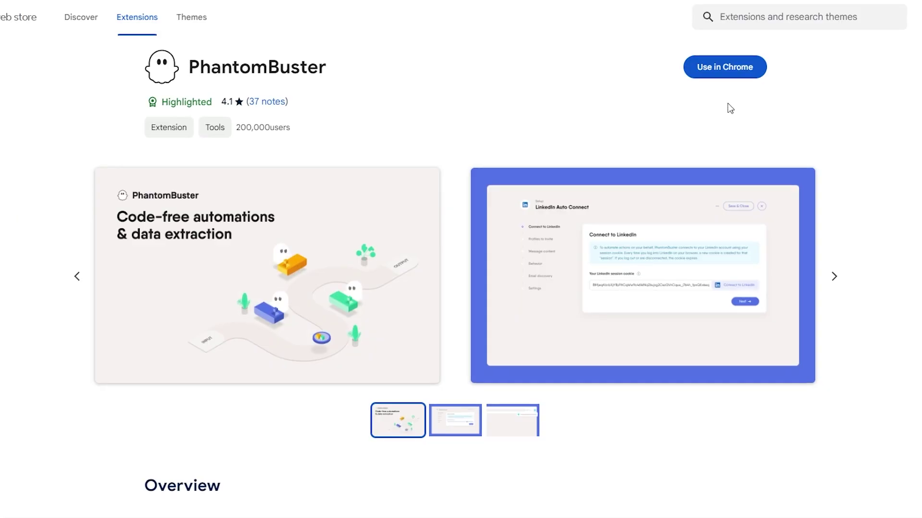
Add the PhantomBuster extension to Chrome from its Web Store listing
{"action": "left_click", "coordinate": [730, 72]}
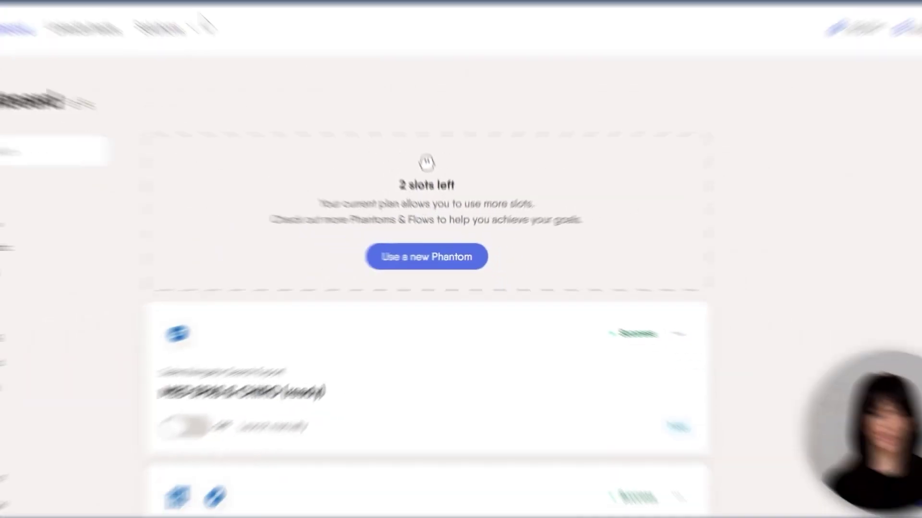
Start a Sales Navigator Search Export phantom from PhantomBuster's Sales Navigator solutions
{"action": "mouse_move", "coordinate": [242, 76]}
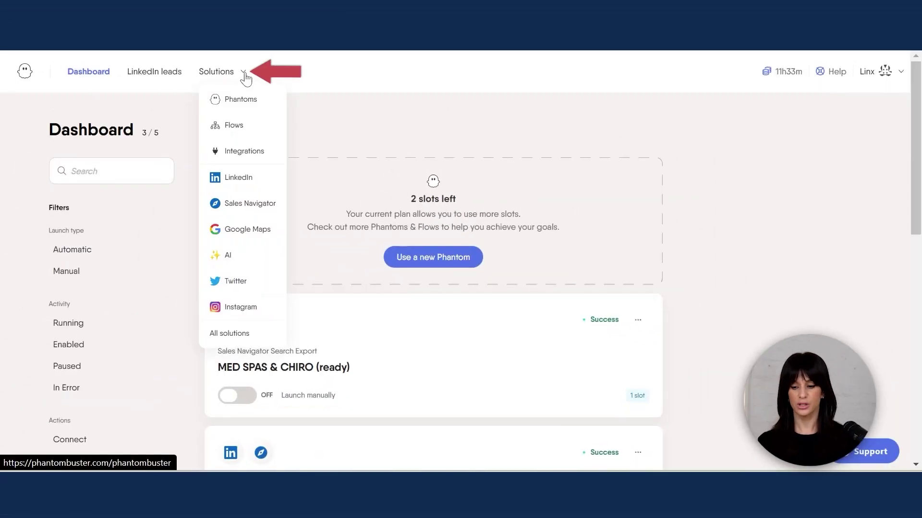
{"action": "left_click", "coordinate": [244, 207]}
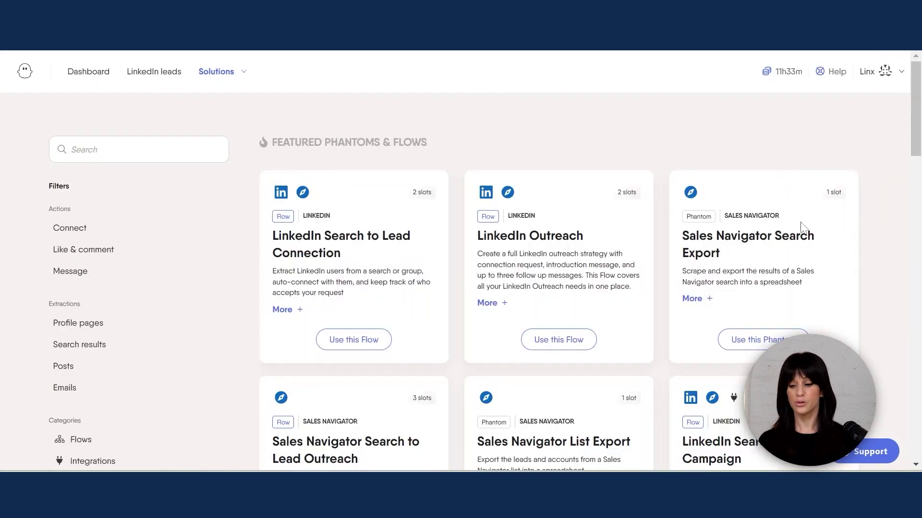
{"action": "left_click", "coordinate": [766, 344]}
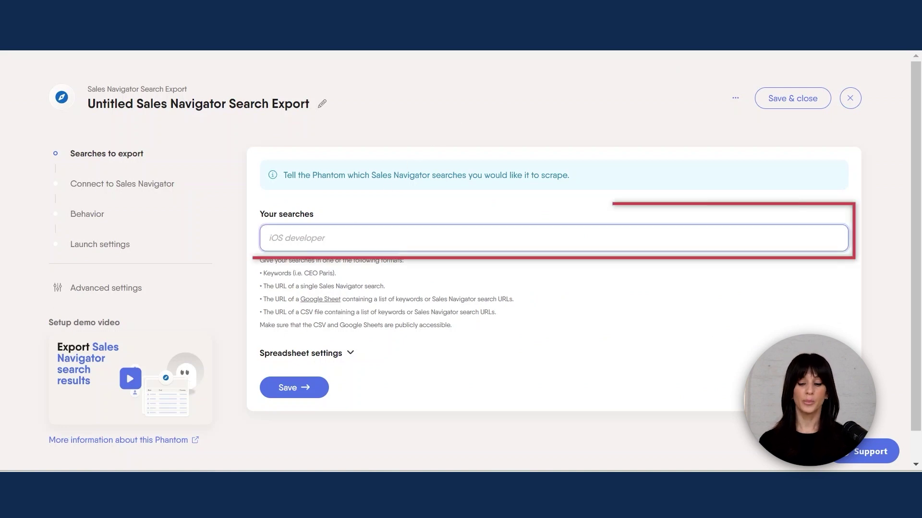
{"action": "left_click", "coordinate": [384, 238]}
{"action": "left_click", "coordinate": [402, 134]}
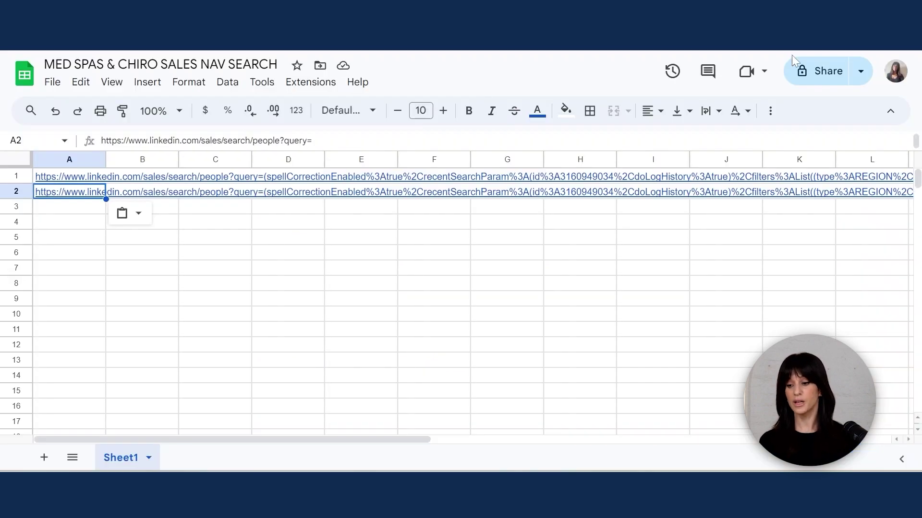
Set the sheet's general access to Anyone with the link as Viewer and copy its link
{"action": "left_click", "coordinate": [813, 71]}
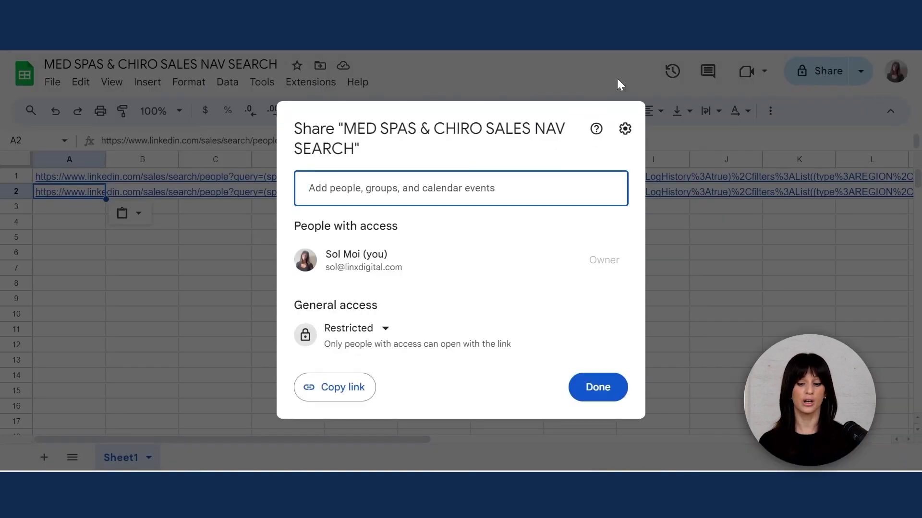
{"action": "left_click", "coordinate": [379, 329]}
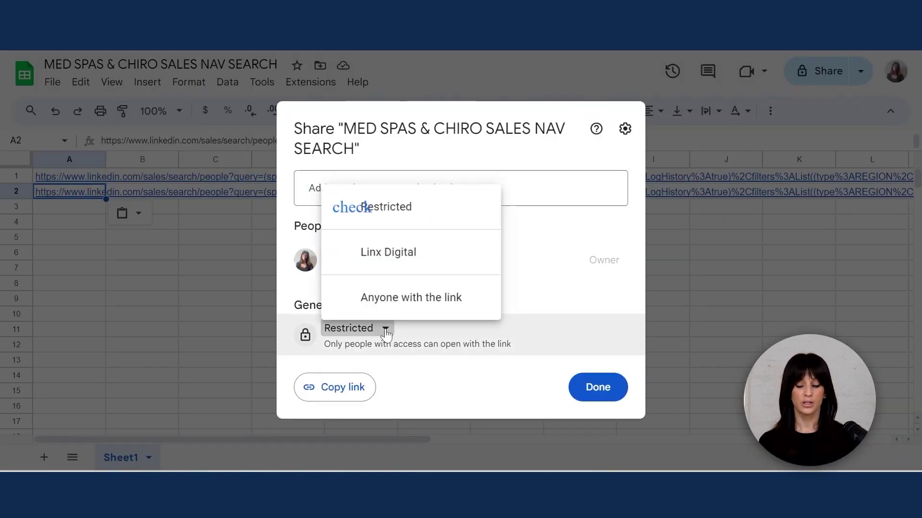
{"action": "left_click", "coordinate": [403, 300]}
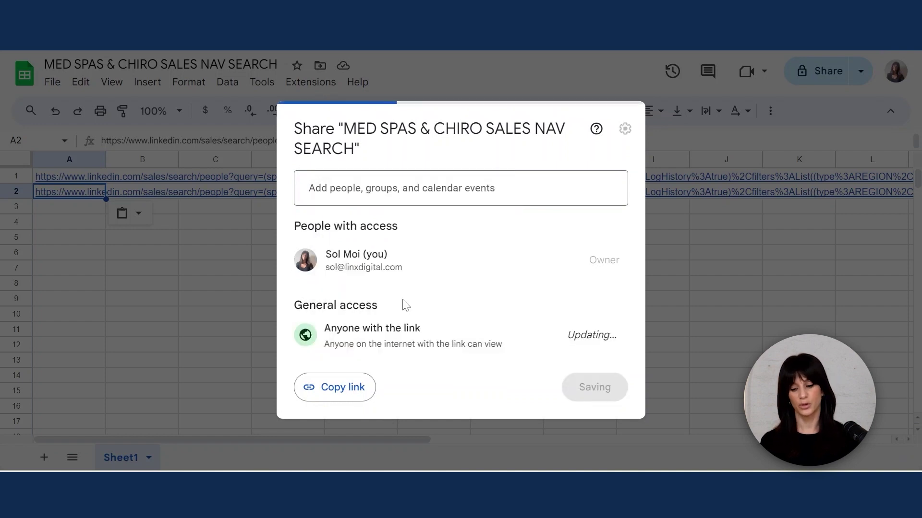
{"action": "left_click", "coordinate": [322, 407]}
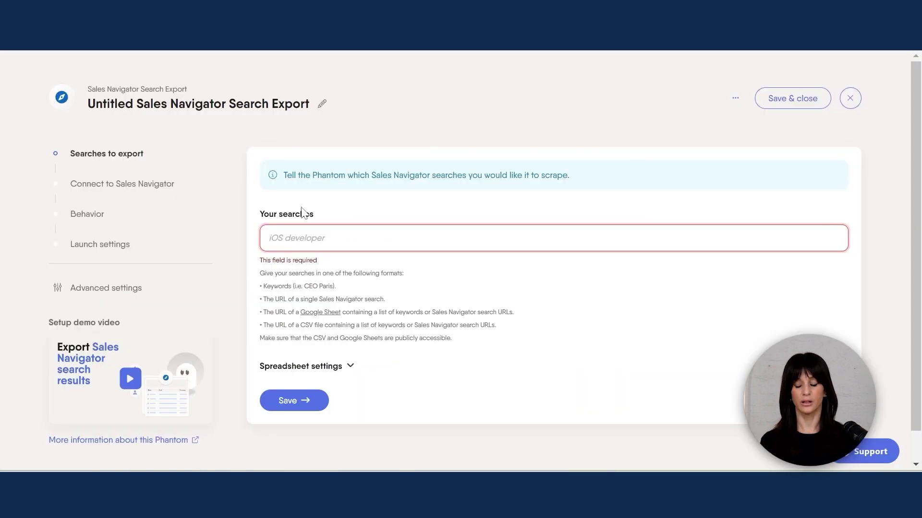
Paste the Google Sheet link into the phantom's Your searches field and save it
{"action": "left_click", "coordinate": [336, 238]}
{"action": "key", "text": "ctrl+v"}
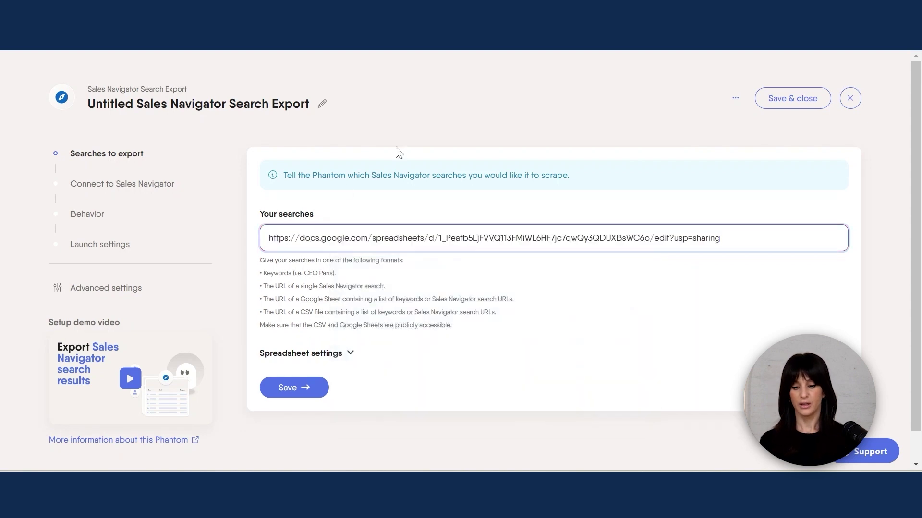
{"action": "left_click", "coordinate": [296, 387]}
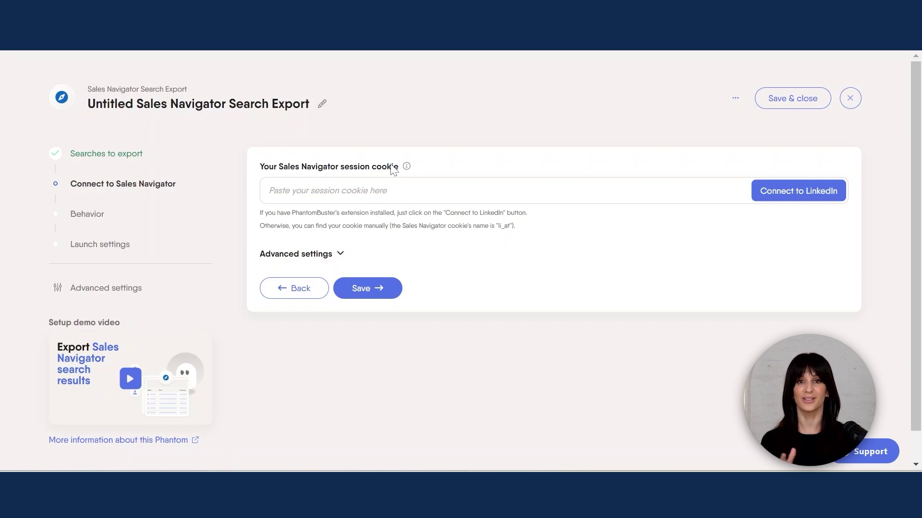
Connect the phantom to LinkedIn and save behavior limits of 2500 per search, 2500 per launch, 10 rows
{"action": "left_click", "coordinate": [789, 190]}
{"action": "left_click", "coordinate": [364, 329]}
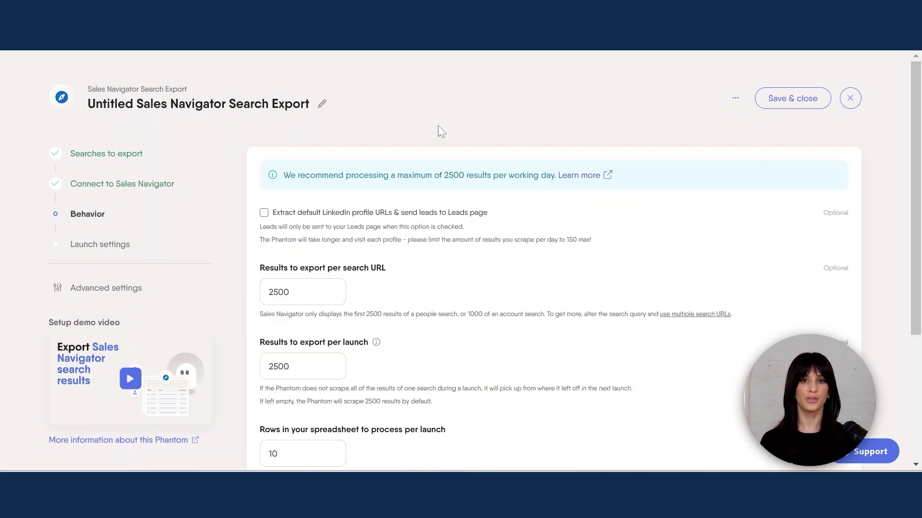
{"action": "left_click_drag", "start_coordinate": [916, 125], "coordinate": [917, 242]}
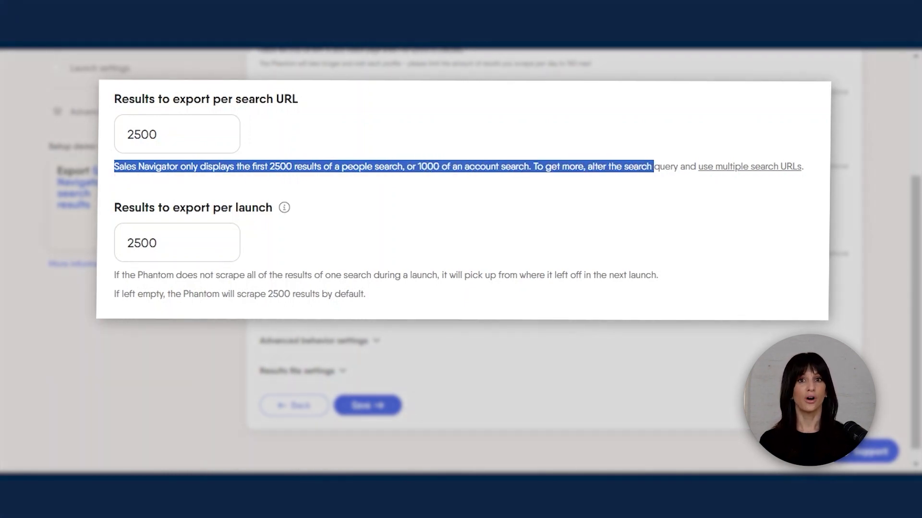
{"action": "left_click_drag", "start_coordinate": [653, 166], "coordinate": [811, 170]}
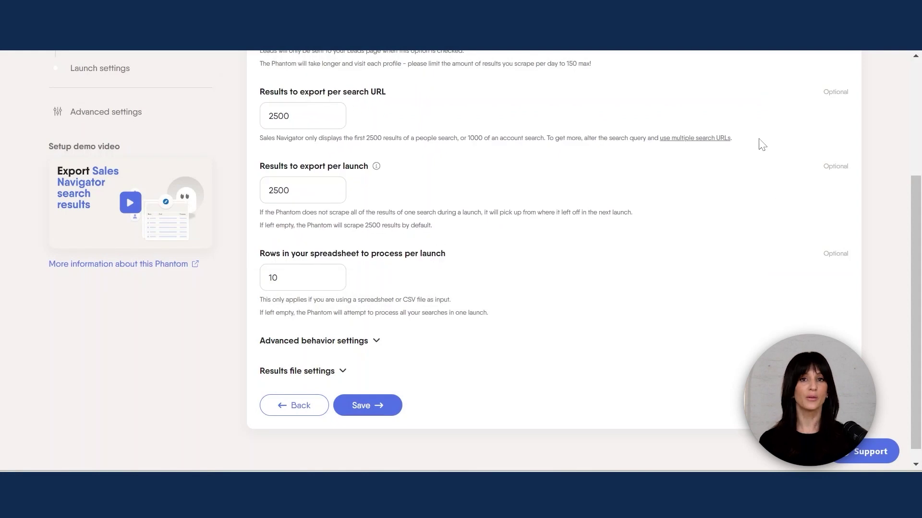
{"action": "left_click", "coordinate": [378, 406]}
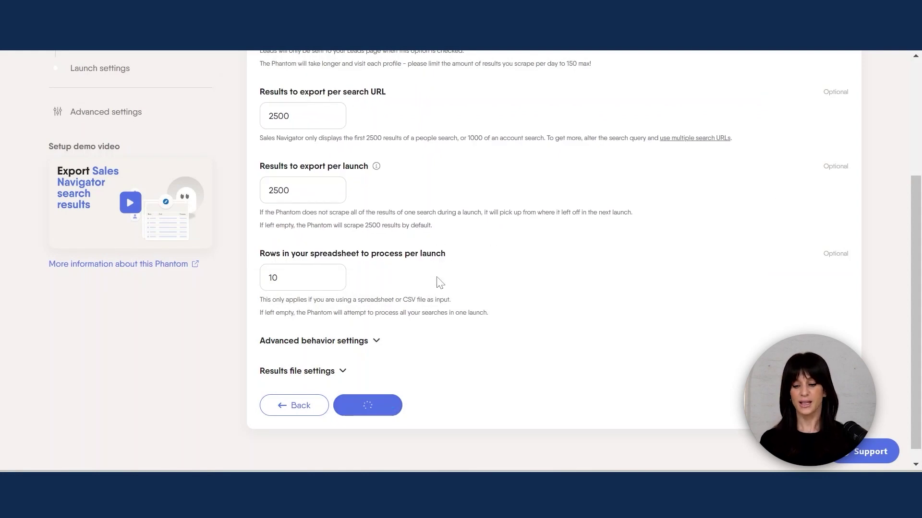
Save the launch settings as Once, launched manually
{"action": "scroll", "coordinate": [919, 171], "scroll_direction": "down", "scroll_amount": 1}
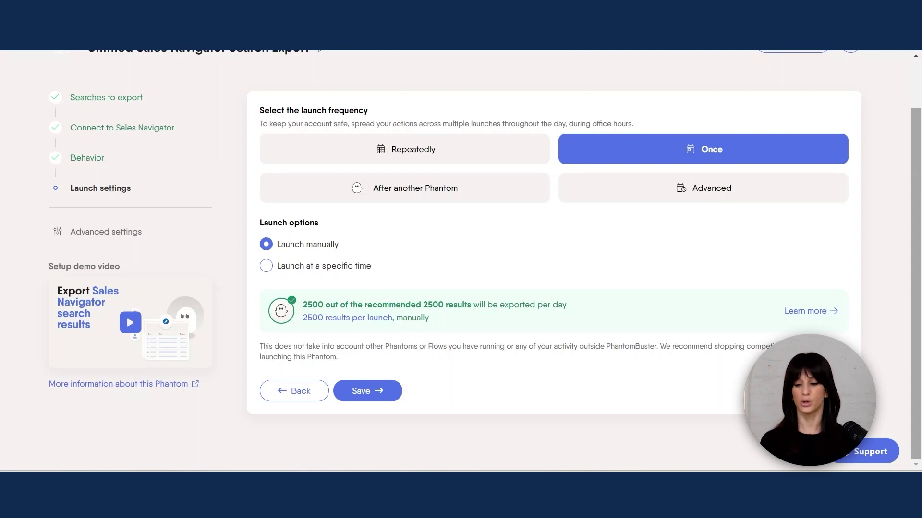
{"action": "left_click", "coordinate": [363, 399]}
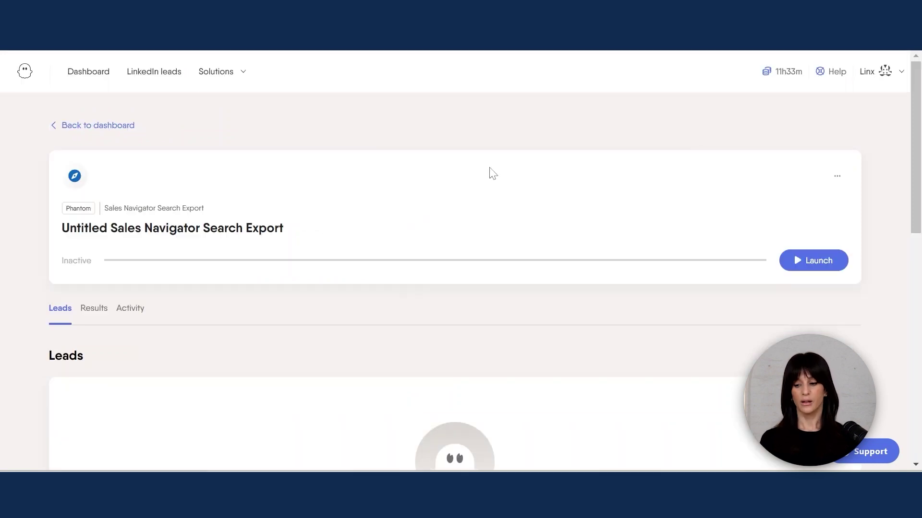
Rename the Sales Navigator Search Export phantom to 'MED SPA + CHIRO'
{"action": "left_click", "coordinate": [838, 178]}
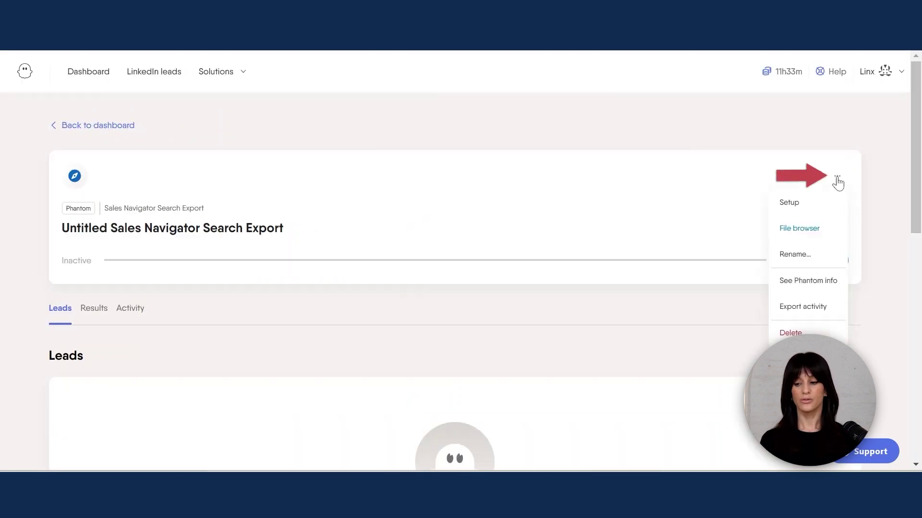
{"action": "left_click", "coordinate": [797, 255]}
{"action": "double_click", "coordinate": [394, 262]}
{"action": "key", "text": "ctrl+a"}
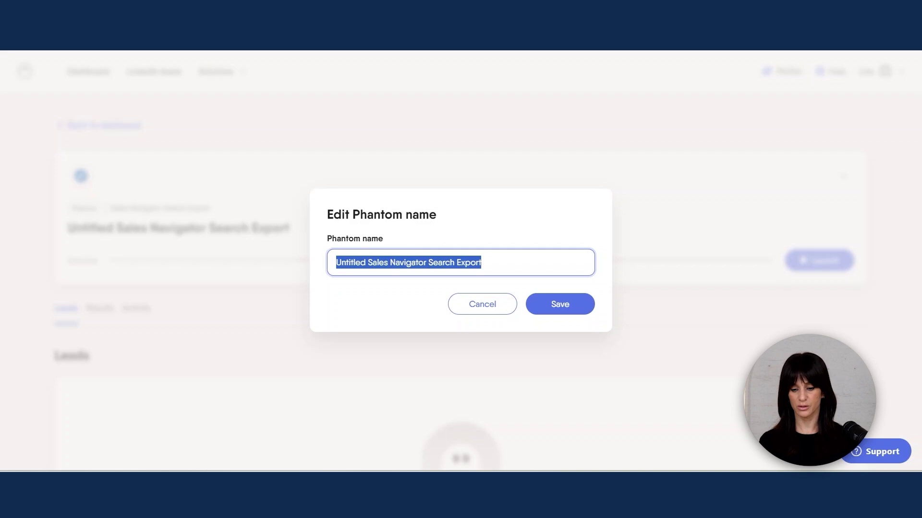
{"action": "type", "text": "MED SPA"}
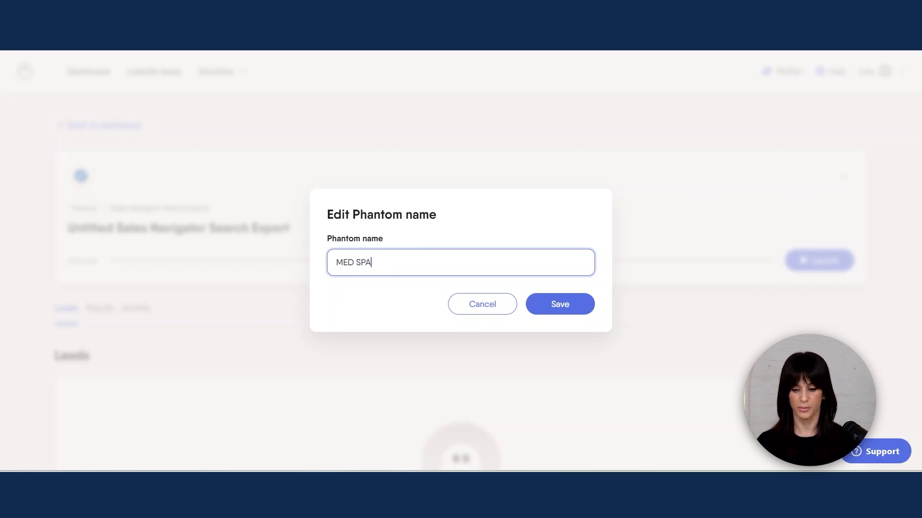
{"action": "type", "text": " + CHIRO"}
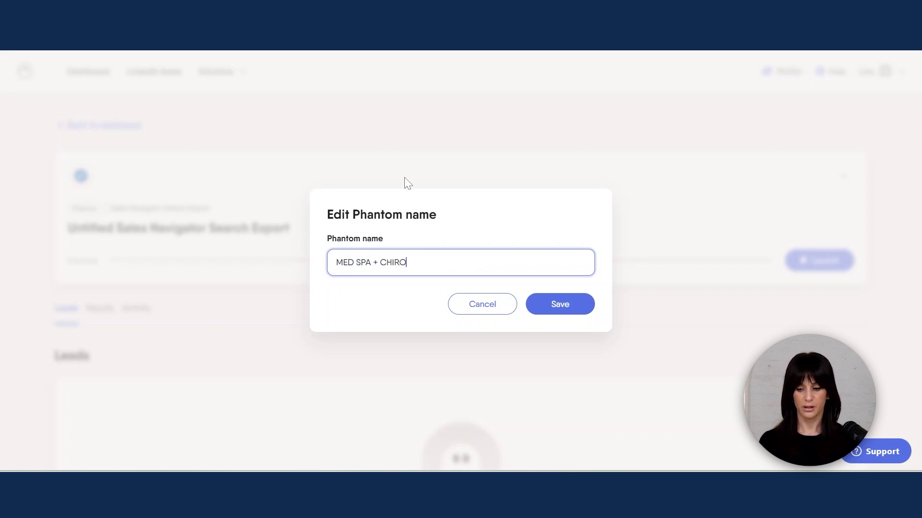
{"action": "key", "text": "Return"}
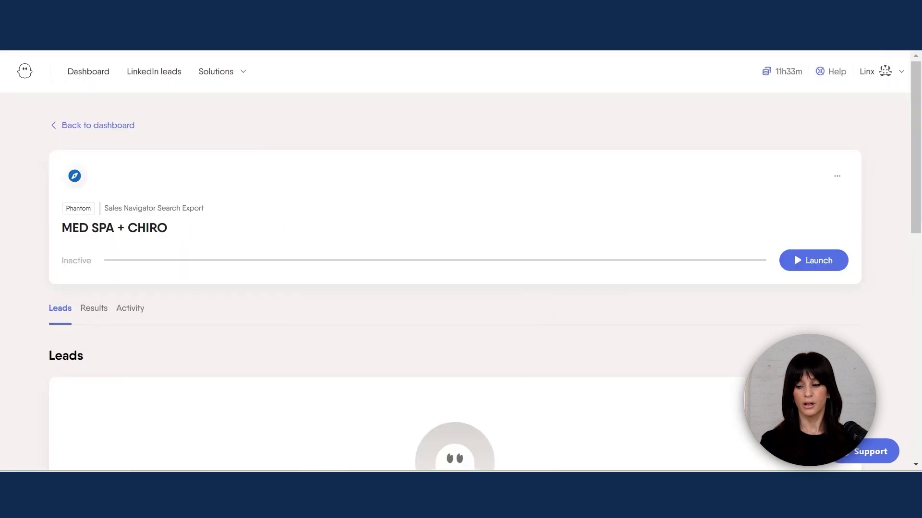
{"action": "left_click", "coordinate": [836, 180]}
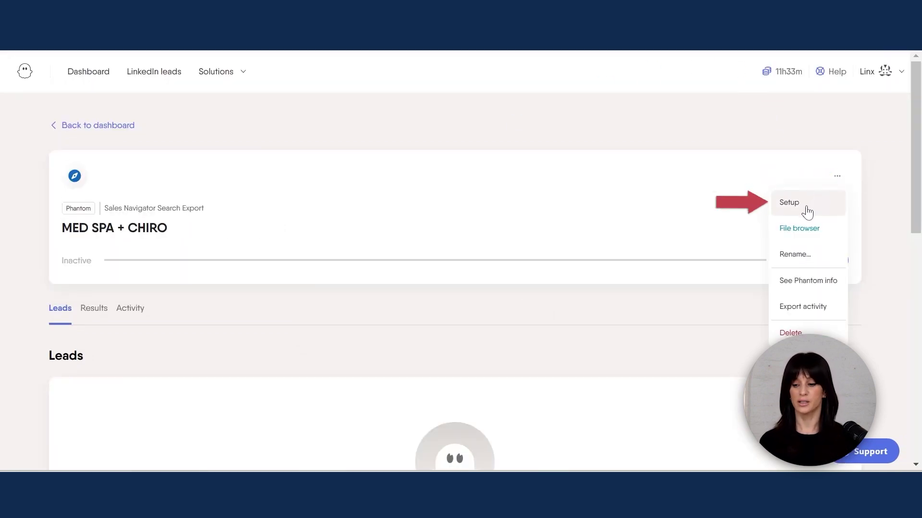
{"action": "left_click", "coordinate": [791, 171]}
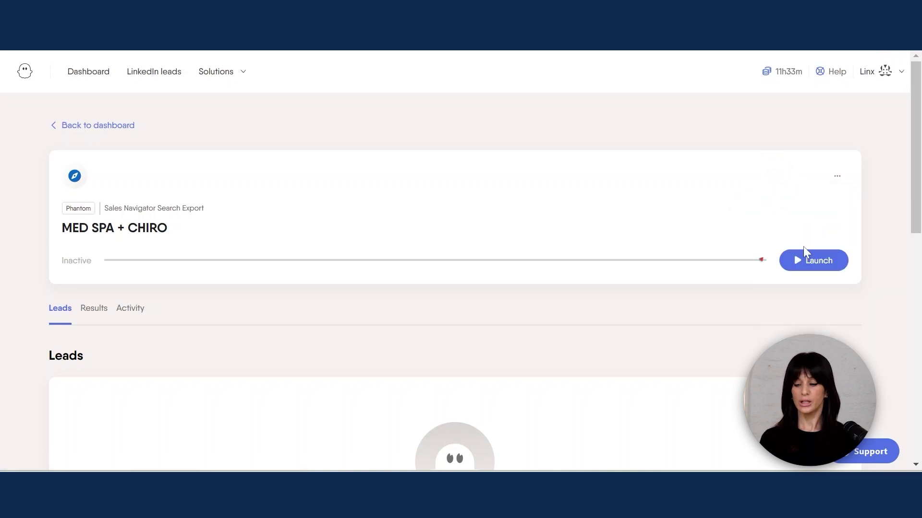
Launch the phantom, download its lead results as result.csv, and open the download folder
{"action": "left_click", "coordinate": [808, 261]}
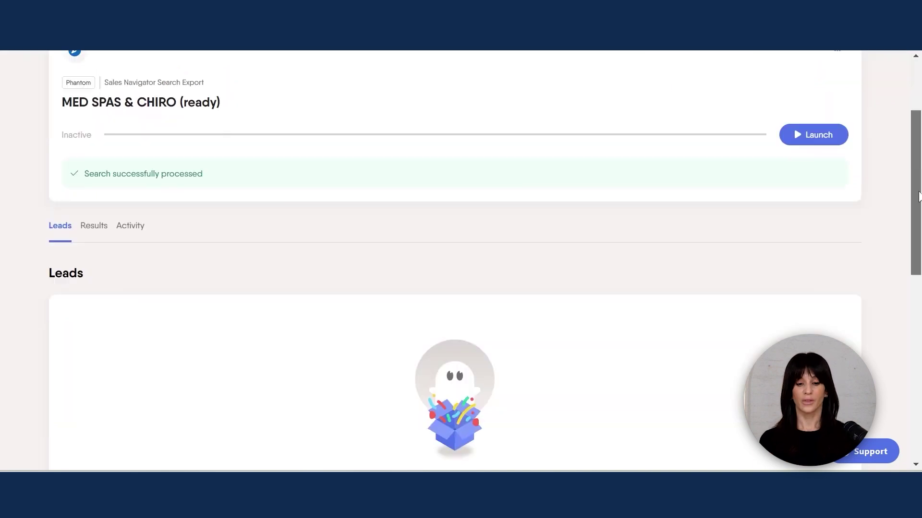
{"action": "scroll", "coordinate": [53, 196], "scroll_direction": "down", "scroll_amount": 1}
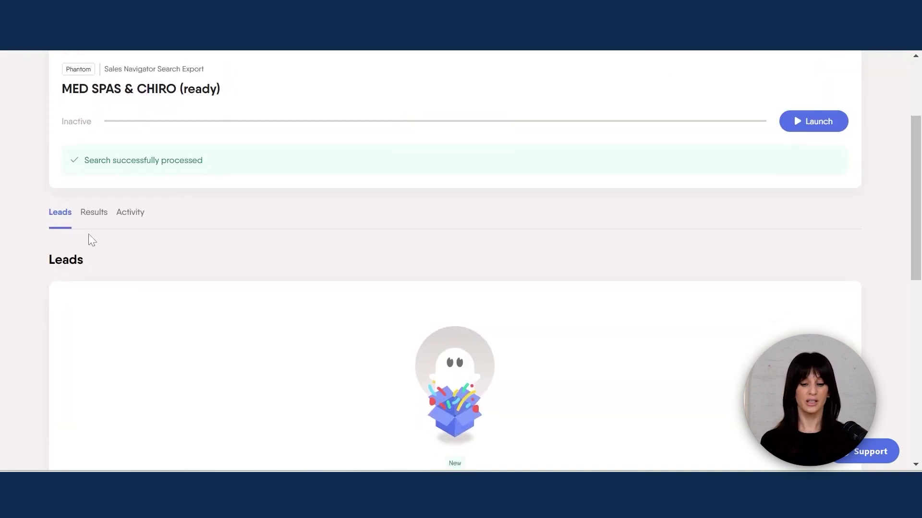
{"action": "left_click", "coordinate": [94, 218]}
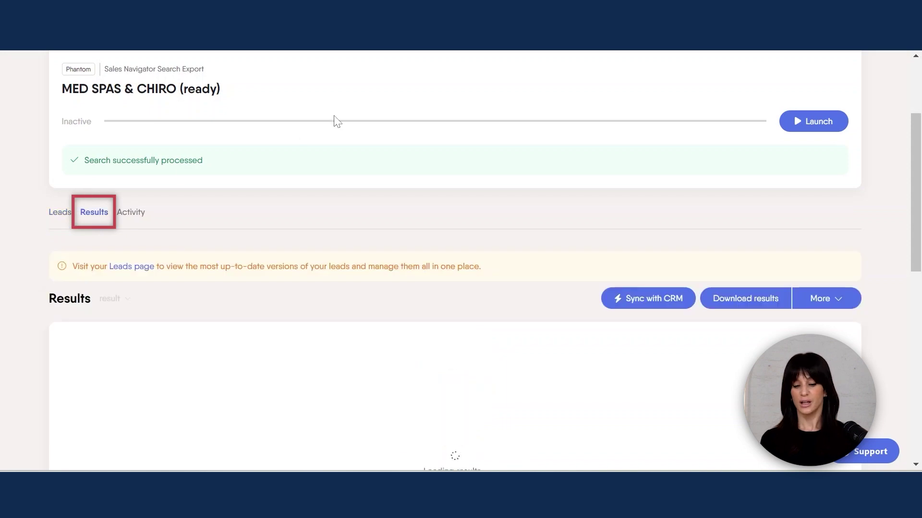
{"action": "left_click_drag", "start_coordinate": [919, 187], "coordinate": [920, 253]}
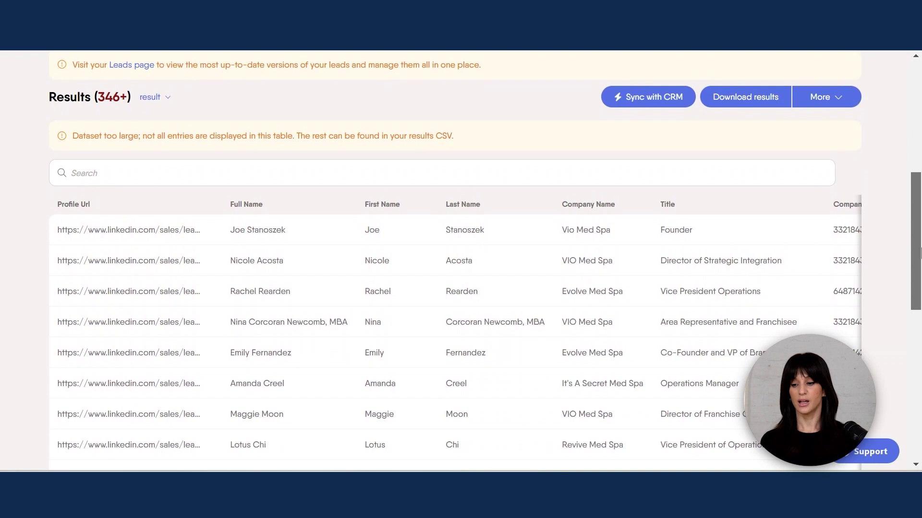
{"action": "left_click", "coordinate": [761, 104]}
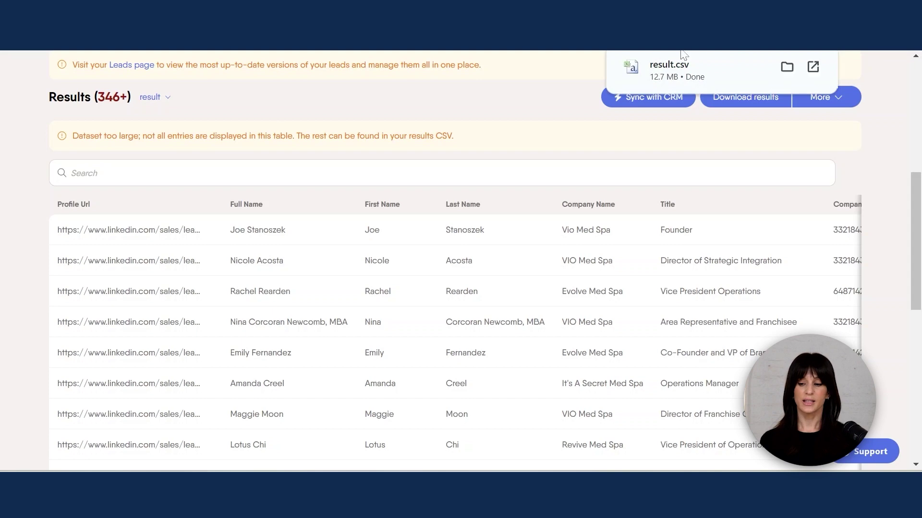
{"action": "left_click", "coordinate": [787, 66]}
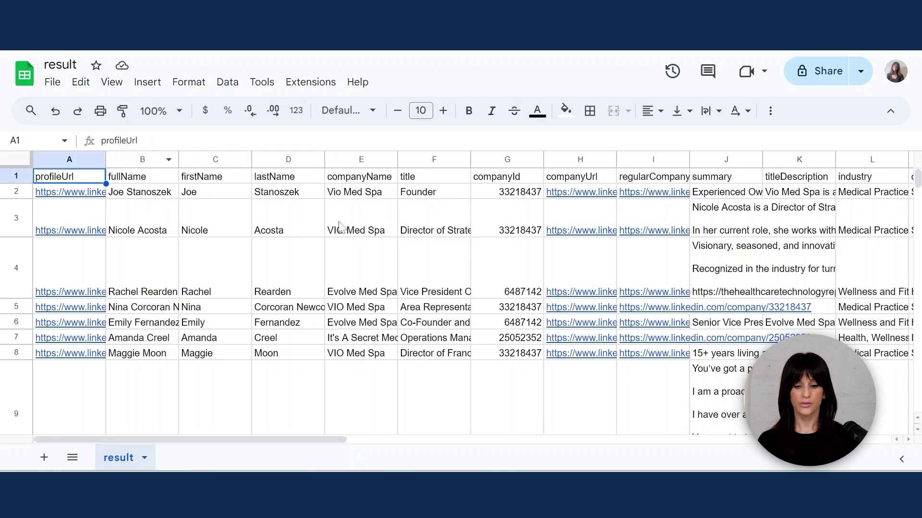
Delete the fullName column from the result sheet
{"action": "left_click", "coordinate": [144, 159]}
{"action": "right_click", "coordinate": [144, 159]}
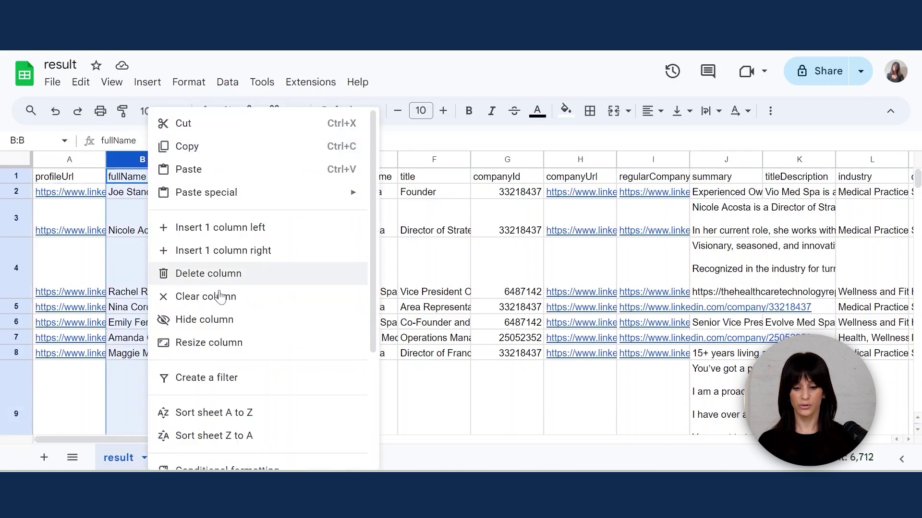
{"action": "left_click", "coordinate": [208, 273]}
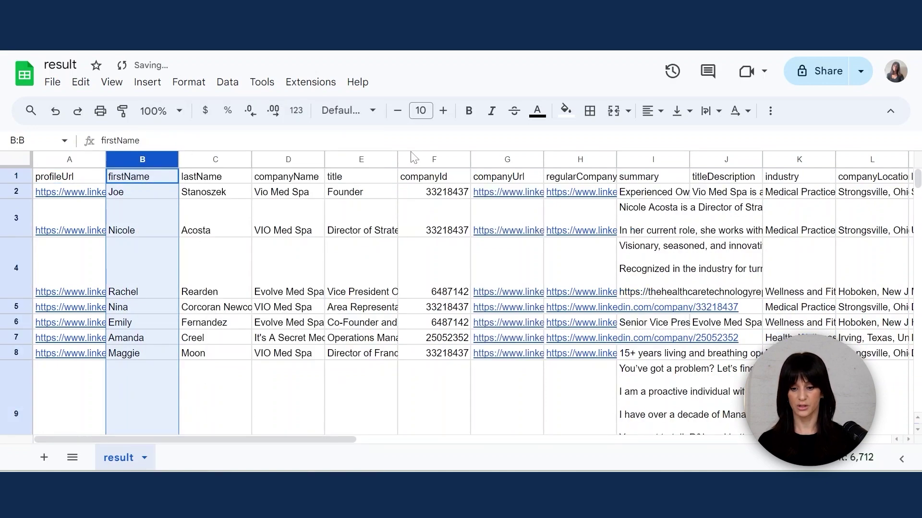
Delete columns J through O, from durationInRole onward, leaving ten columns
{"action": "right_click", "coordinate": [413, 159]}
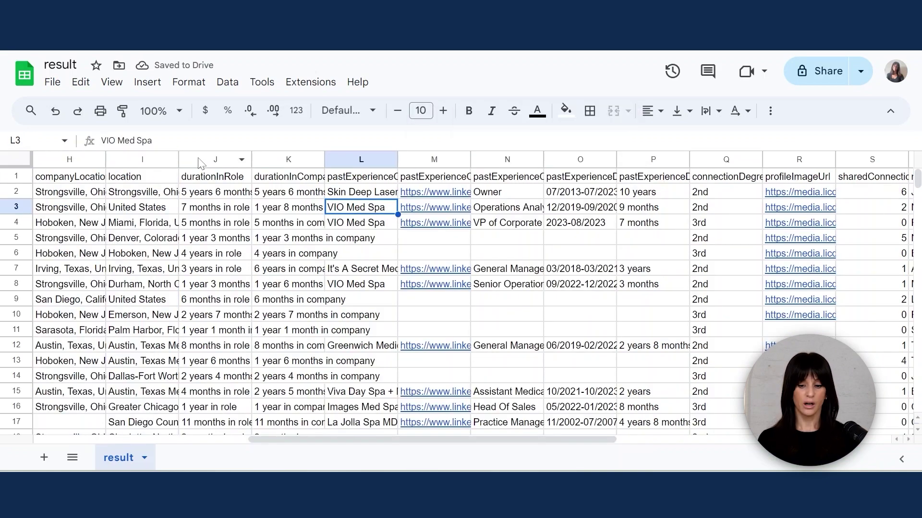
{"action": "left_click_drag", "start_coordinate": [201, 163], "coordinate": [538, 158]}
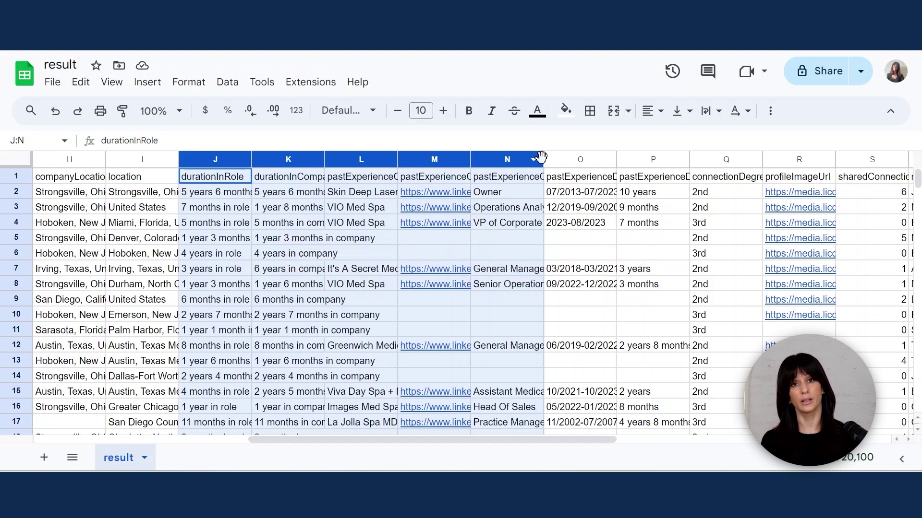
{"action": "left_click", "coordinate": [564, 157], "text": "shift"}
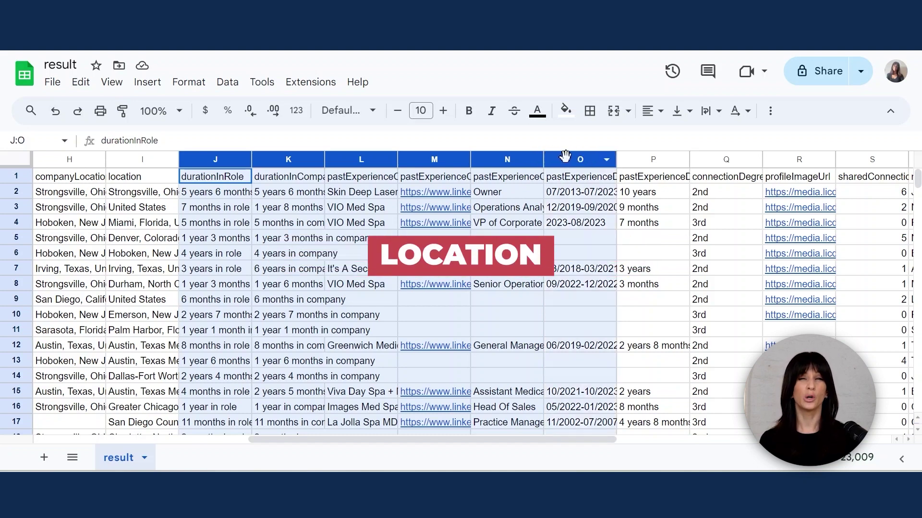
{"action": "right_click", "coordinate": [515, 163]}
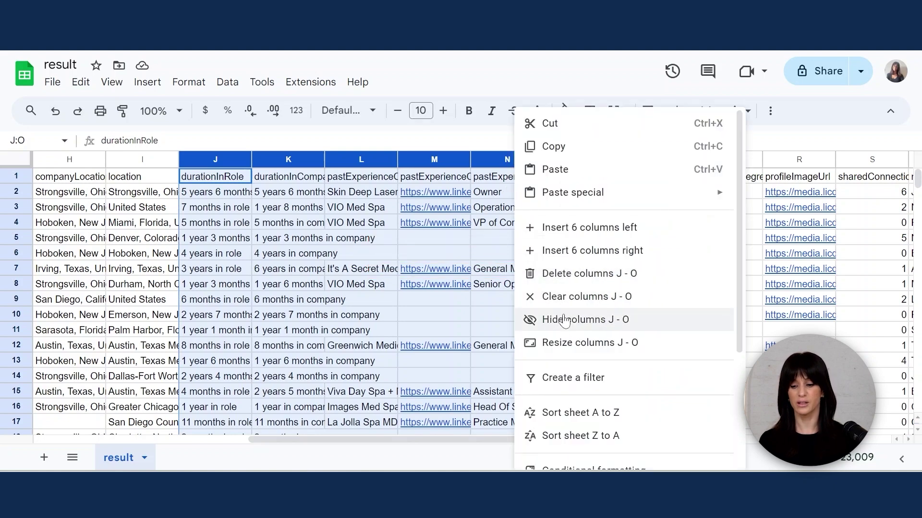
{"action": "left_click", "coordinate": [588, 273]}
{"action": "left_click", "coordinate": [355, 182]}
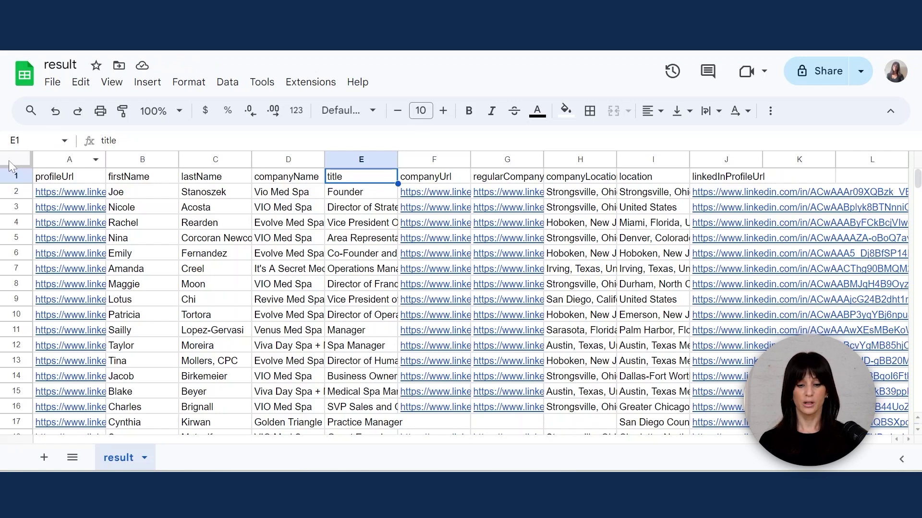
{"action": "left_click", "coordinate": [49, 159]}
Remove the 243 duplicate rows from the whole result sheet
{"action": "left_click", "coordinate": [112, 159]}
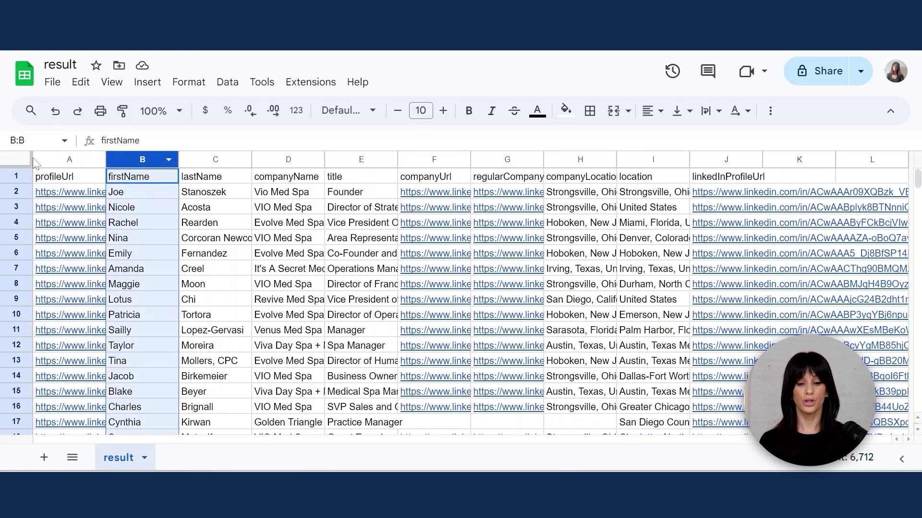
{"action": "left_click", "coordinate": [19, 158]}
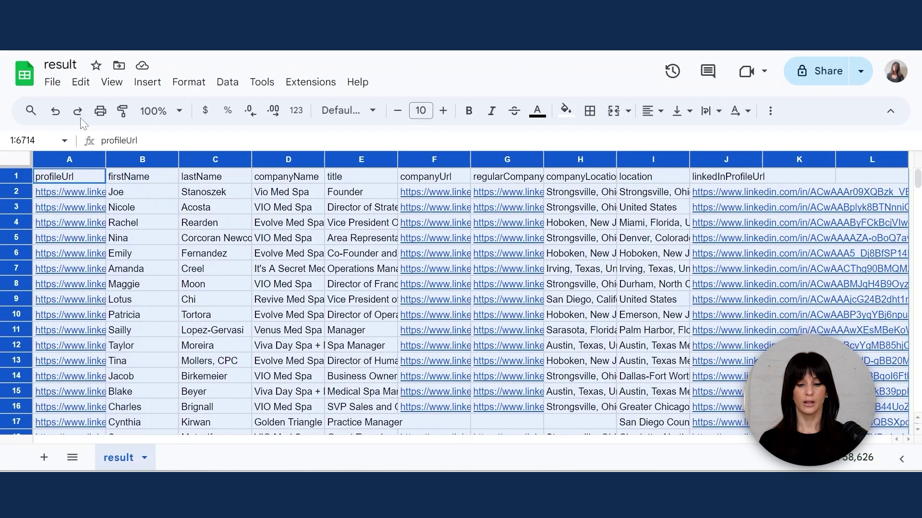
{"action": "left_click", "coordinate": [226, 82]}
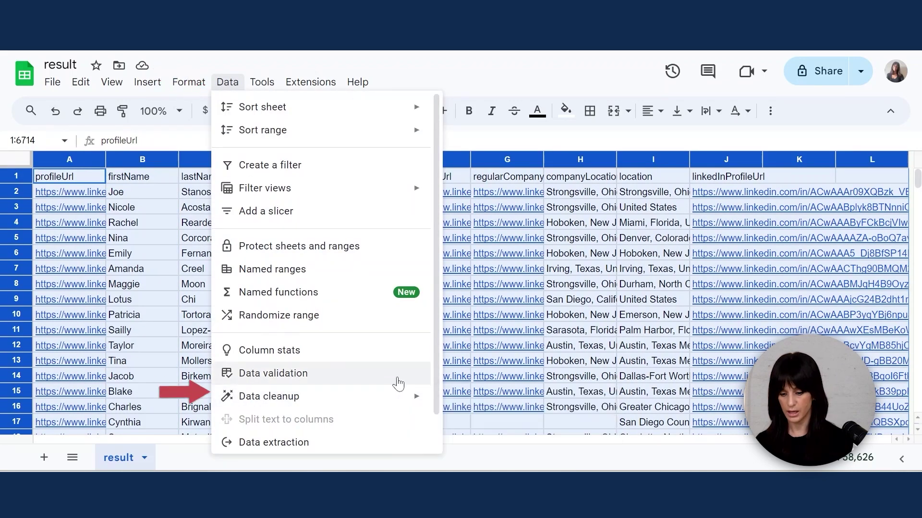
{"action": "mouse_move", "coordinate": [417, 405]}
{"action": "left_click", "coordinate": [493, 424]}
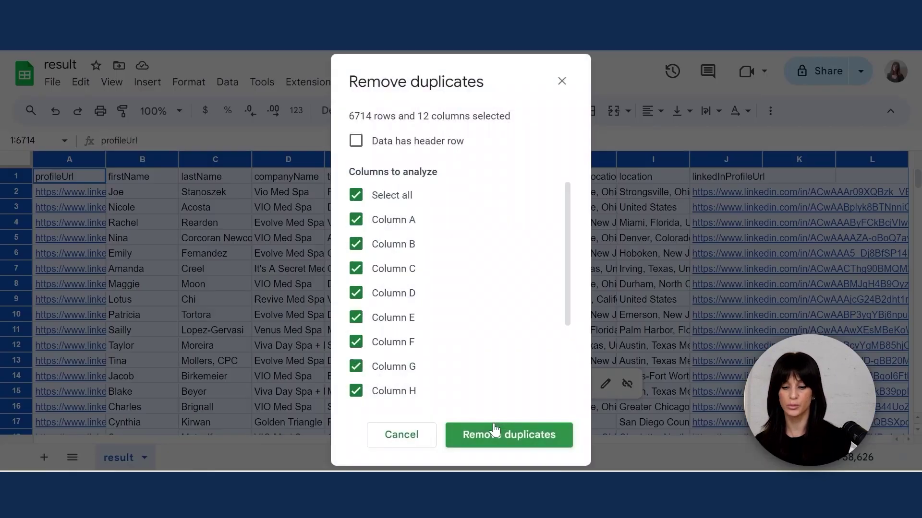
{"action": "left_click", "coordinate": [531, 435]}
{"action": "left_click", "coordinate": [619, 306]}
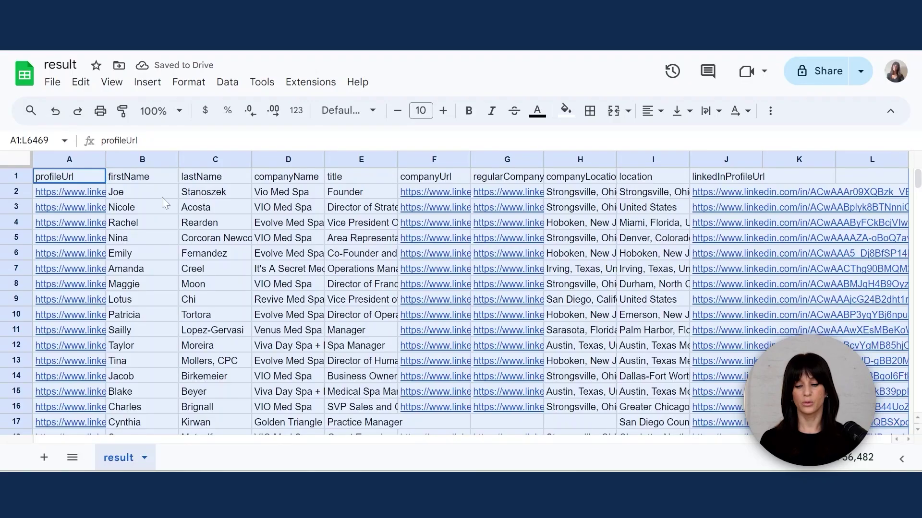
{"action": "left_click", "coordinate": [186, 184]}
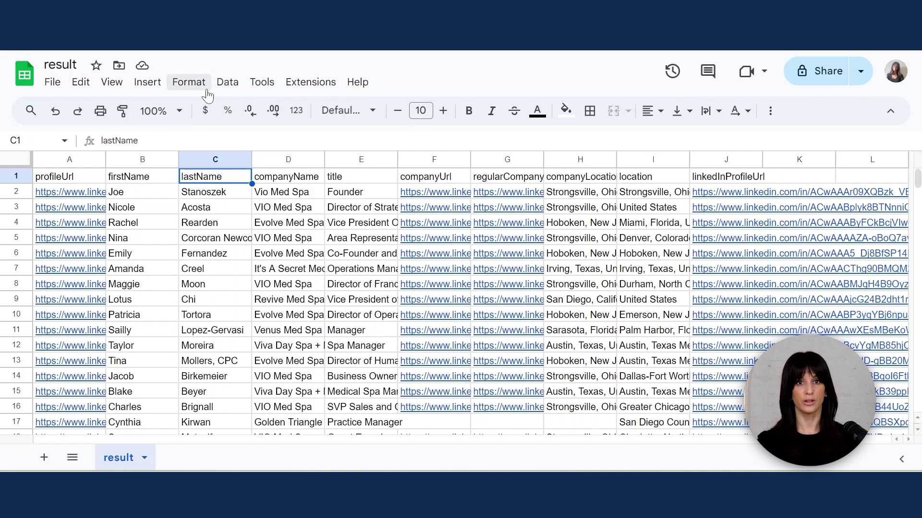
Download the sheet as a Microsoft Excel (.xlsx) file
{"action": "left_click", "coordinate": [52, 83]}
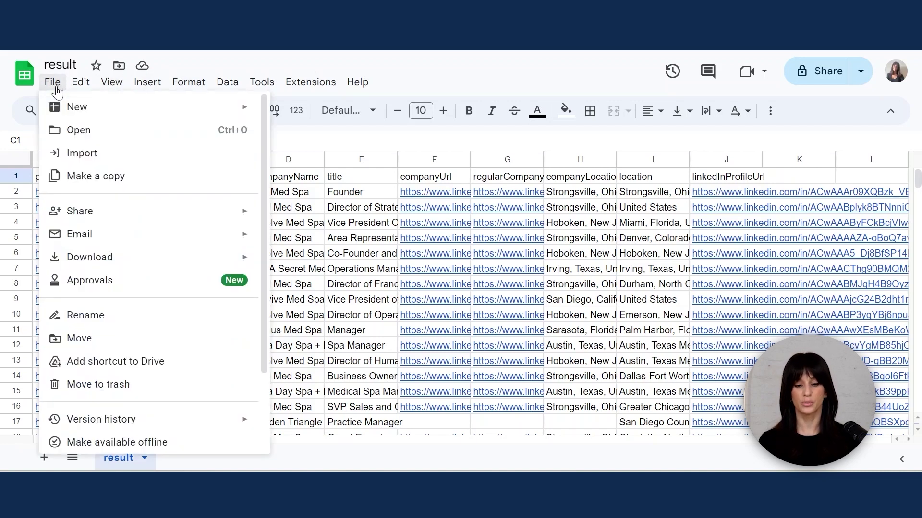
{"action": "mouse_move", "coordinate": [204, 270]}
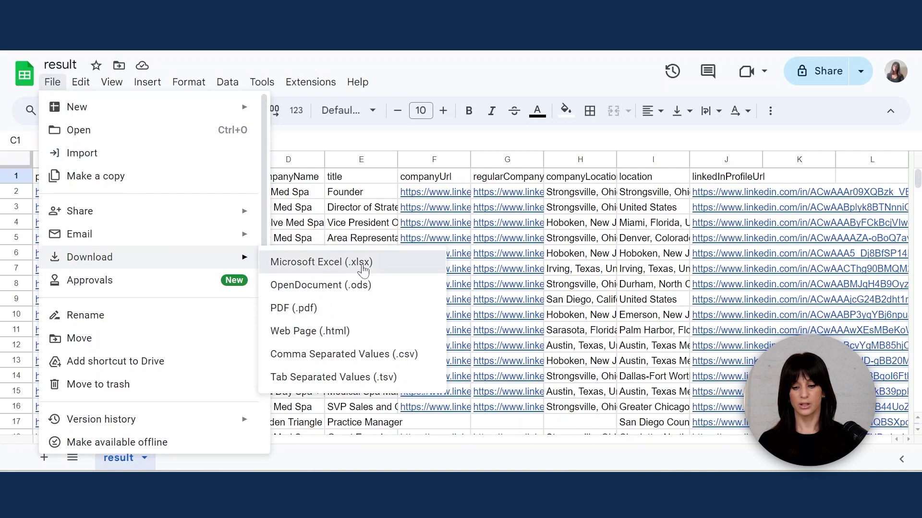
{"action": "left_click", "coordinate": [355, 265]}
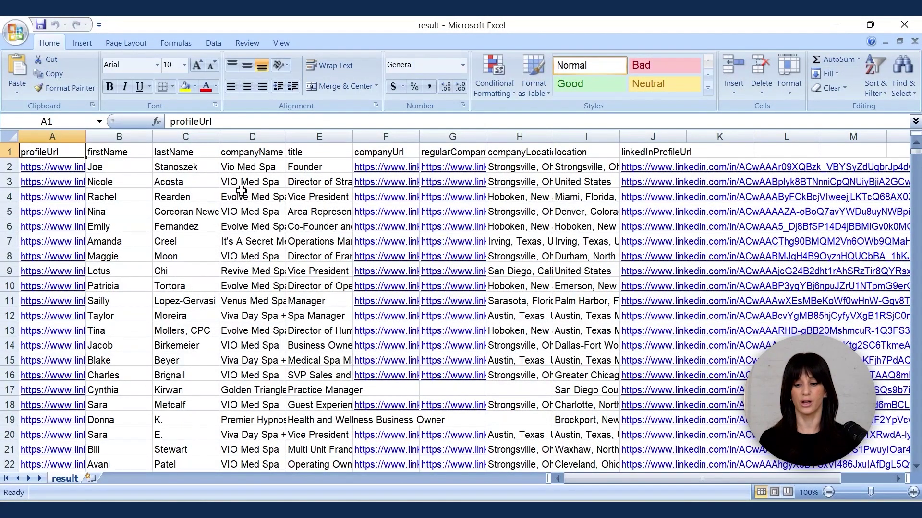
Review the lead rows in the result workbook, such as the VIO Med Spa entry and locations
{"action": "left_click", "coordinate": [222, 250]}
{"action": "key", "text": "Right"}
{"action": "key", "text": "Right"}
{"action": "key", "text": "Right"}
{"action": "key", "text": "Right"}
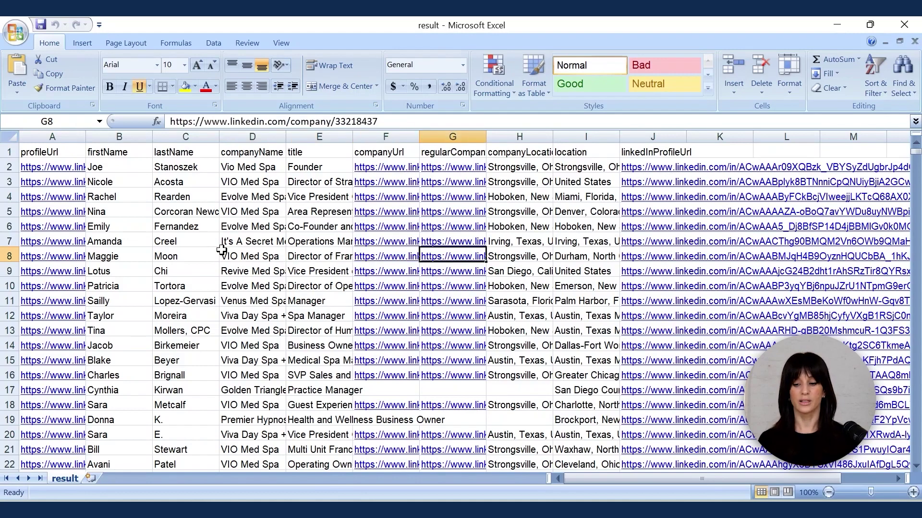
{"action": "key", "text": "Down"}
{"action": "key", "text": "Down"}
{"action": "key", "text": "Down"}
{"action": "key", "text": "Down"}
{"action": "key", "text": "Down"}
{"action": "key", "text": "Down"}
{"action": "key", "text": "Down"}
{"action": "key", "text": "Down"}
{"action": "key", "text": "Down"}
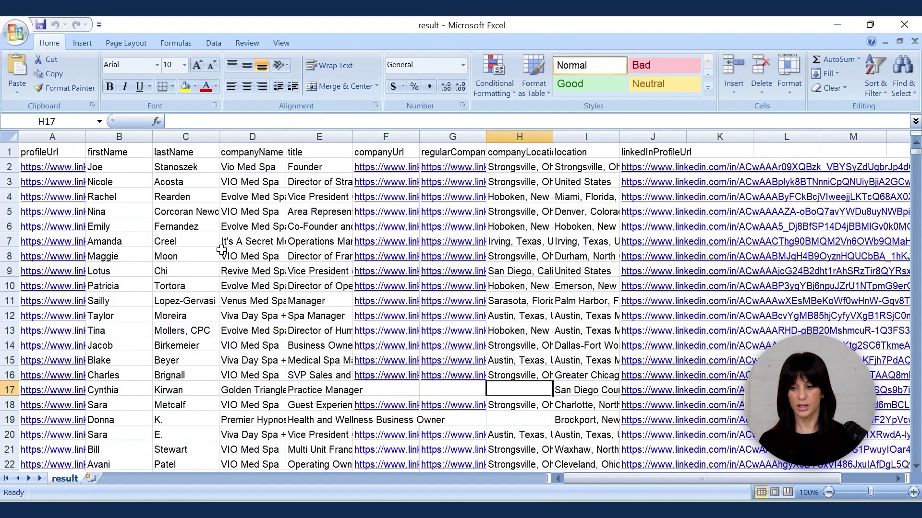
Find all 28 cells containing DENTAL and delete their entire sheet rows
{"action": "key", "text": "ctrl+f"}
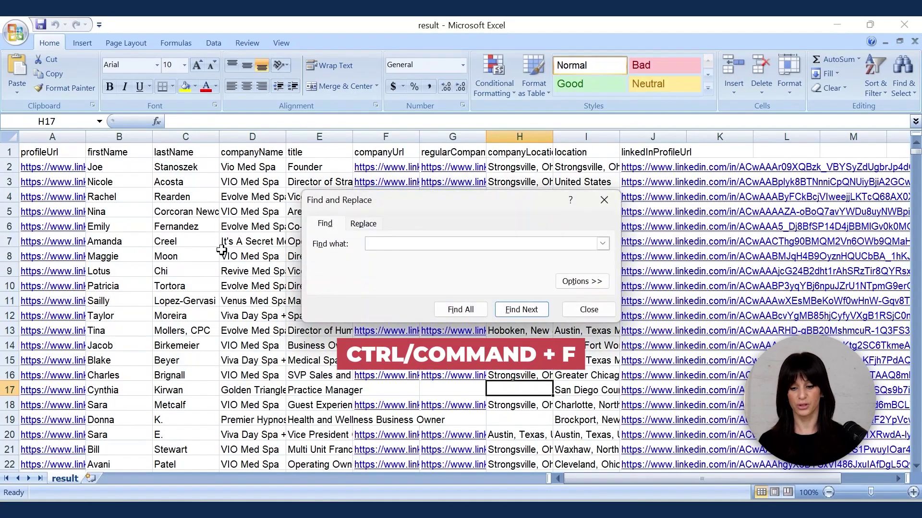
{"action": "type", "text": "DENTAL"}
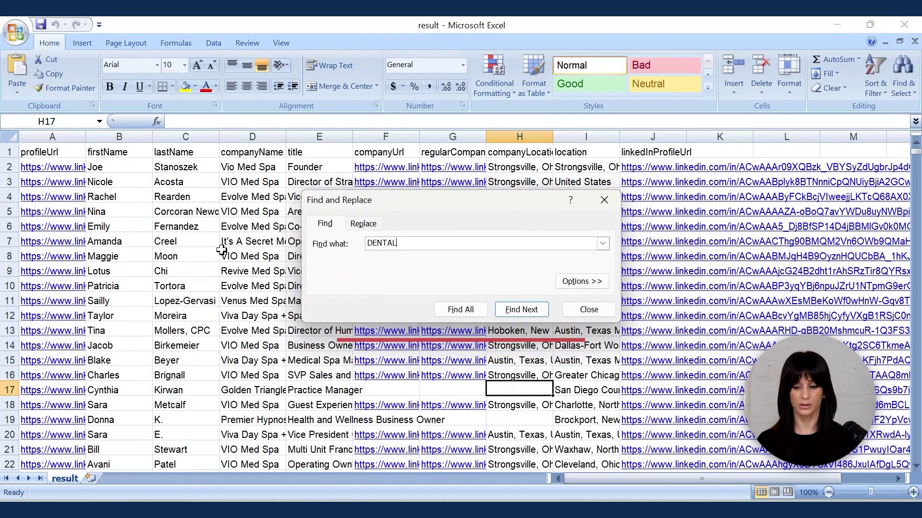
{"action": "left_click", "coordinate": [459, 310]}
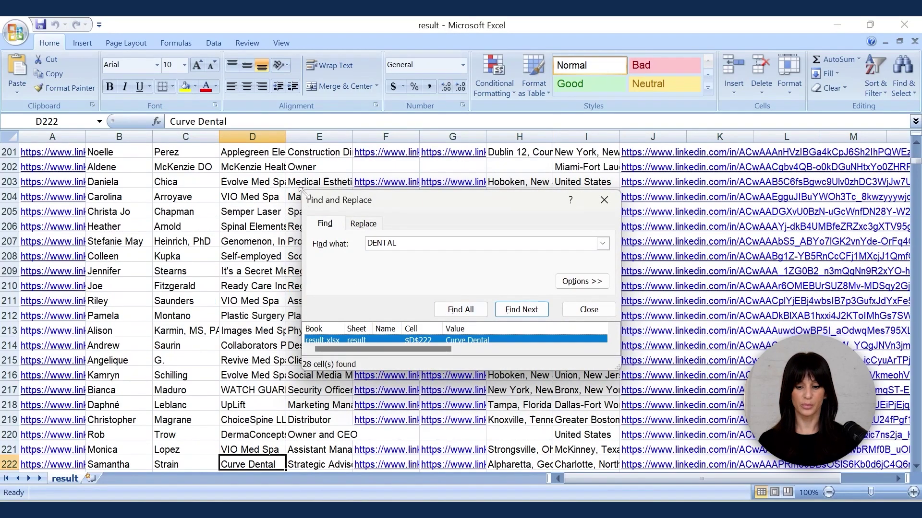
{"action": "left_click_drag", "start_coordinate": [301, 187], "coordinate": [151, 51]}
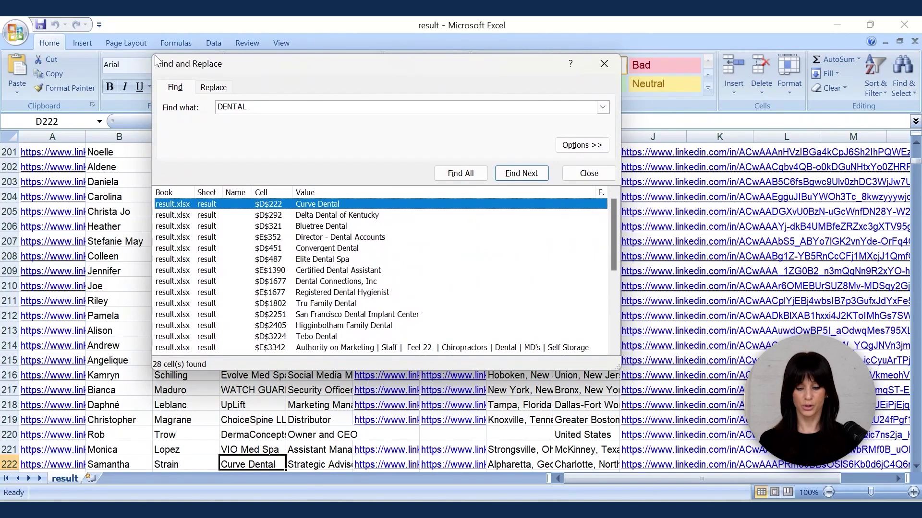
{"action": "key", "text": "ctrl+a"}
{"action": "left_click", "coordinate": [761, 90]}
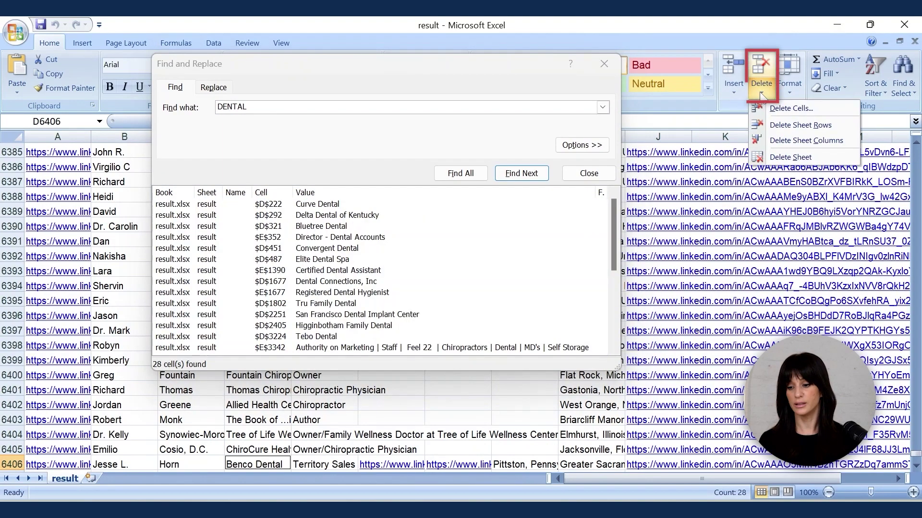
{"action": "left_click", "coordinate": [799, 125]}
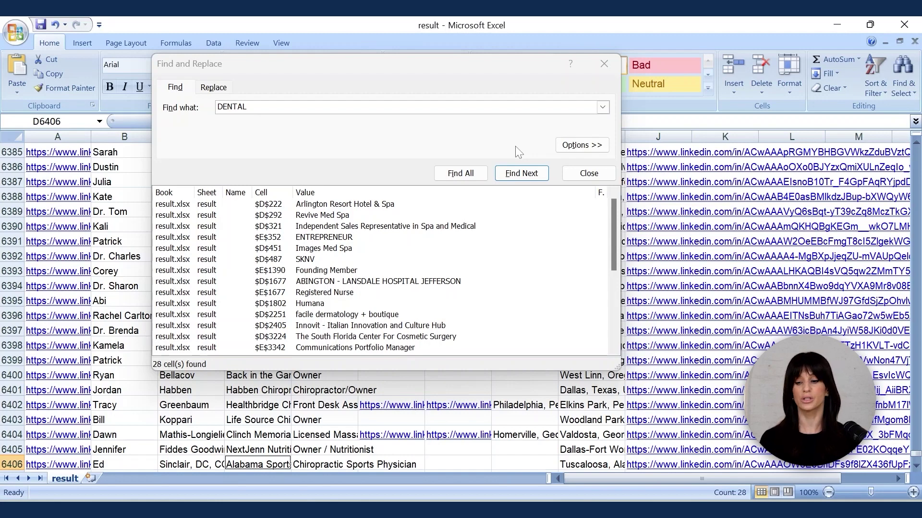
{"action": "left_click", "coordinate": [603, 63]}
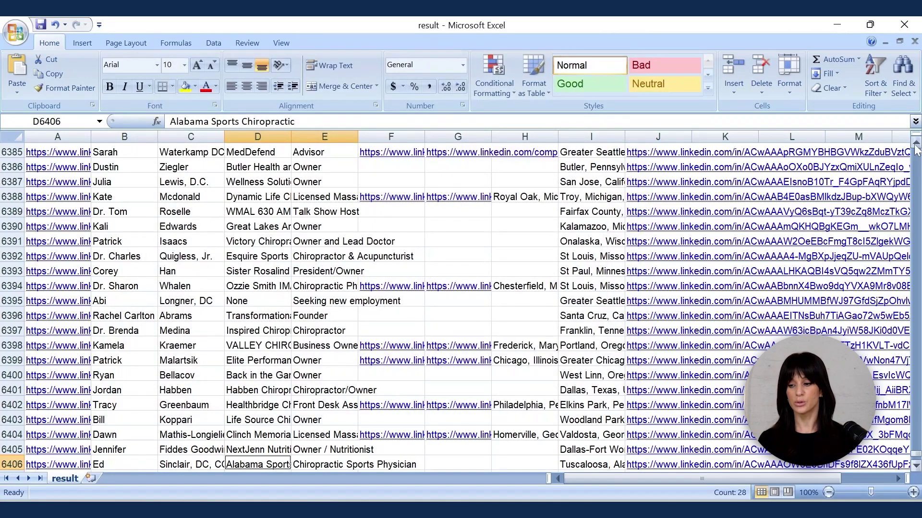
{"action": "left_click_drag", "start_coordinate": [915, 453], "coordinate": [916, 143]}
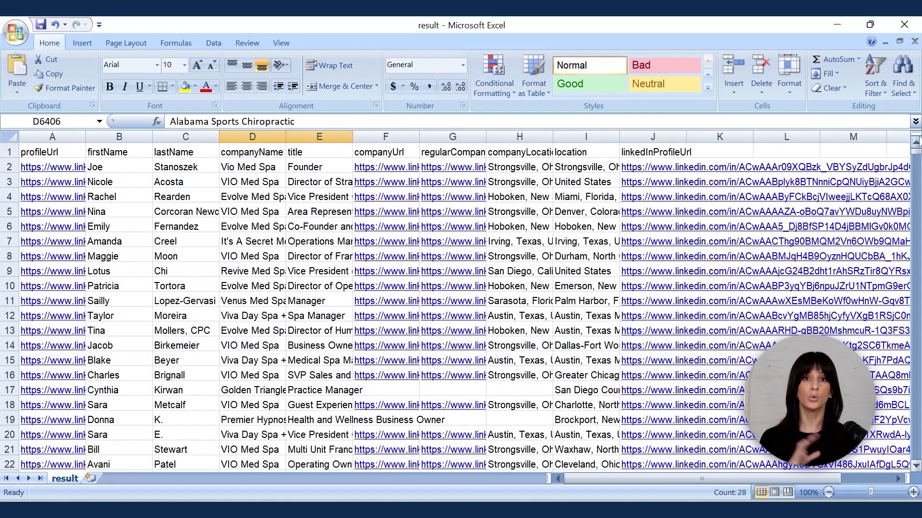
Sort the whole lead table A to Z by the title column
{"action": "left_click", "coordinate": [312, 137]}
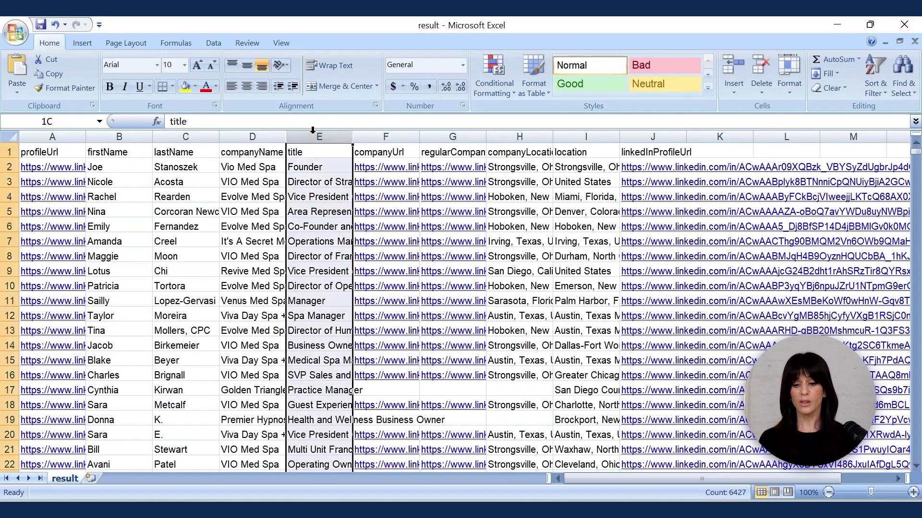
{"action": "left_click", "coordinate": [213, 43]}
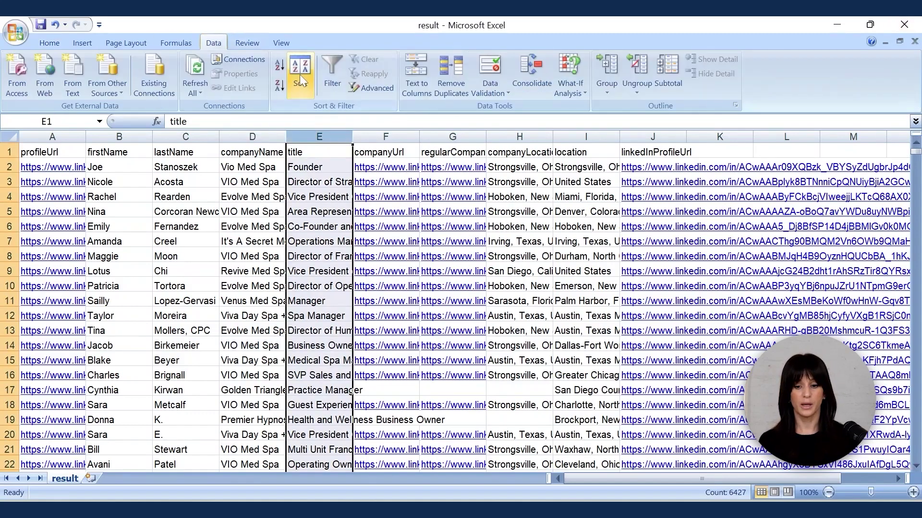
{"action": "left_click", "coordinate": [278, 71]}
{"action": "left_click", "coordinate": [502, 297]}
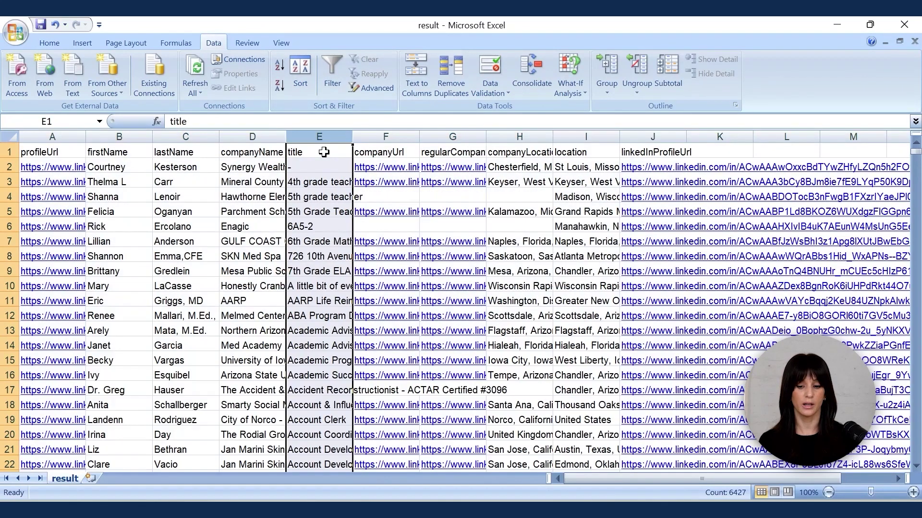
{"action": "left_click", "coordinate": [326, 164]}
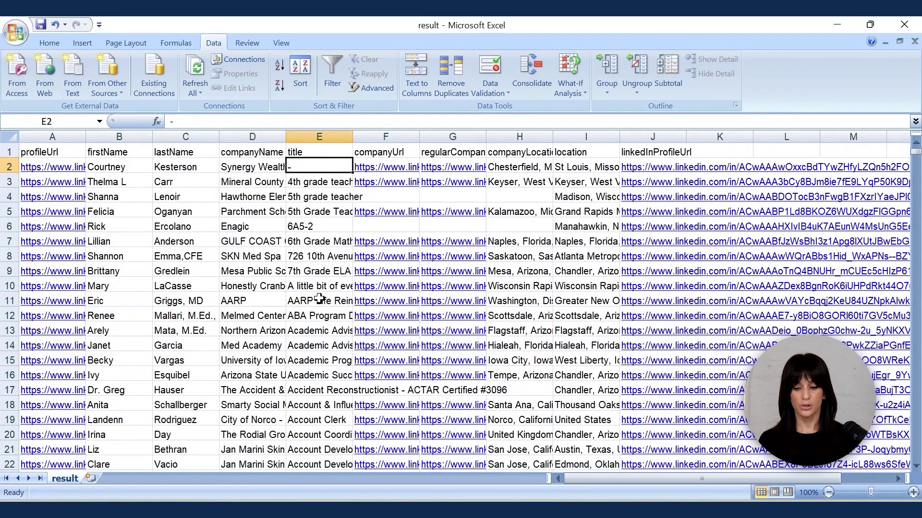
Widen the title column and clear the actor and actress rows 83–88
{"action": "left_click", "coordinate": [318, 316]}
{"action": "left_click_drag", "start_coordinate": [351, 136], "coordinate": [425, 136]}
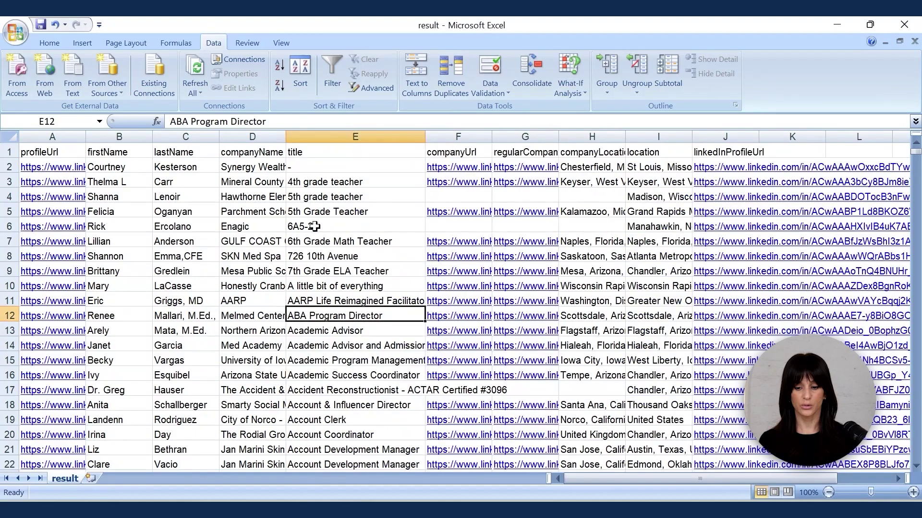
{"action": "left_click", "coordinate": [351, 269]}
{"action": "key", "text": "Down"}
{"action": "key", "text": "Down"}
{"action": "key", "text": "Down"}
{"action": "key", "text": "Down"}
{"action": "key", "text": "Down"}
{"action": "key", "text": "Down"}
{"action": "key", "text": "Down"}
{"action": "key", "text": "Down"}
{"action": "key", "text": "Down"}
{"action": "key", "text": "Down"}
{"action": "key", "text": "Down"}
{"action": "key", "text": "Down"}
{"action": "key", "text": "Down"}
{"action": "key", "text": "Down"}
{"action": "key", "text": "Down"}
{"action": "key", "text": "Down"}
{"action": "key", "text": "Down"}
{"action": "key", "text": "Down"}
{"action": "key", "text": "Down"}
{"action": "key", "text": "Down"}
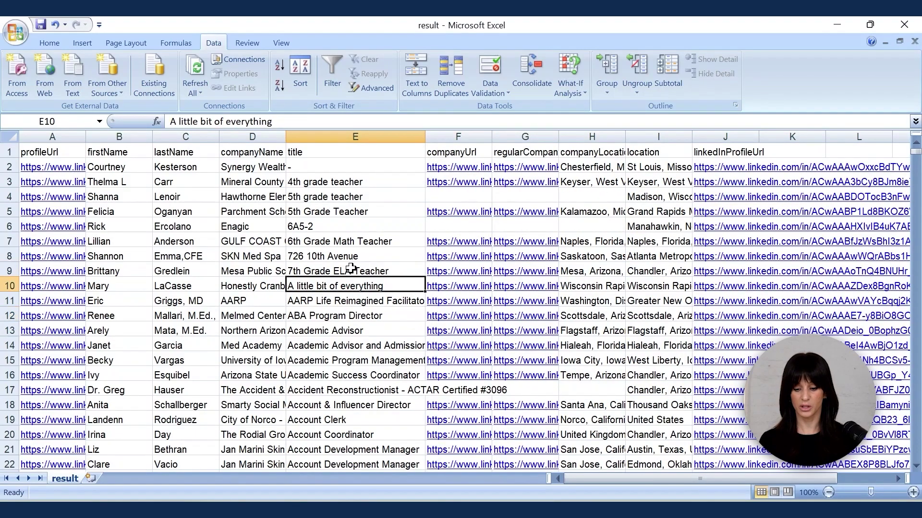
{"action": "key", "text": "Down"}
{"action": "key", "text": "Down"}
{"action": "key", "text": "Down"}
{"action": "key", "text": "Down"}
{"action": "key", "text": "Down"}
{"action": "key", "text": "Down"}
{"action": "key", "text": "Down"}
{"action": "key", "text": "Down"}
{"action": "key", "text": "Down"}
{"action": "key", "text": "Down"}
{"action": "key", "text": "Down"}
{"action": "key", "text": "Down"}
{"action": "key", "text": "Down"}
{"action": "key", "text": "Down"}
{"action": "key", "text": "Down"}
{"action": "key", "text": "Down"}
{"action": "key", "text": "Down"}
{"action": "key", "text": "Down"}
{"action": "key", "text": "Down"}
{"action": "key", "text": "Down"}
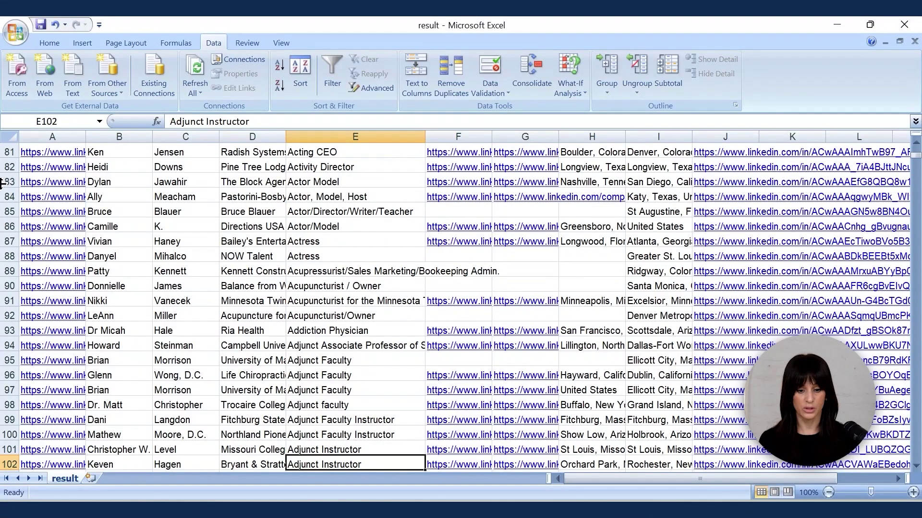
{"action": "left_click_drag", "start_coordinate": [10, 181], "coordinate": [10, 259]}
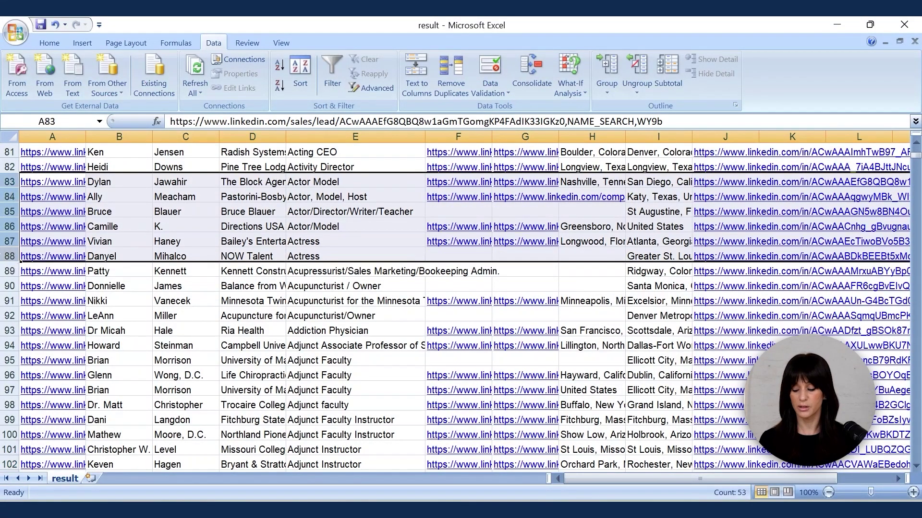
{"action": "key", "text": "Delete"}
Clear the Aesthetic Nurse rows 210 to 220 while reviewing the sorted titles
{"action": "left_click", "coordinate": [329, 330]}
{"action": "key", "text": "Down"}
{"action": "key", "text": "Down"}
{"action": "key", "text": "Down"}
{"action": "key", "text": "Down"}
{"action": "key", "text": "Down"}
{"action": "key", "text": "Down"}
{"action": "key", "text": "Down"}
{"action": "key", "text": "Down"}
{"action": "key", "text": "Down"}
{"action": "key", "text": "Down"}
{"action": "key", "text": "Down"}
{"action": "key", "text": "Down"}
{"action": "key", "text": "Down"}
{"action": "key", "text": "Down"}
{"action": "key", "text": "Down"}
{"action": "key", "text": "Down"}
{"action": "key", "text": "Down"}
{"action": "key", "text": "Down"}
{"action": "key", "text": "Down"}
{"action": "key", "text": "Down"}
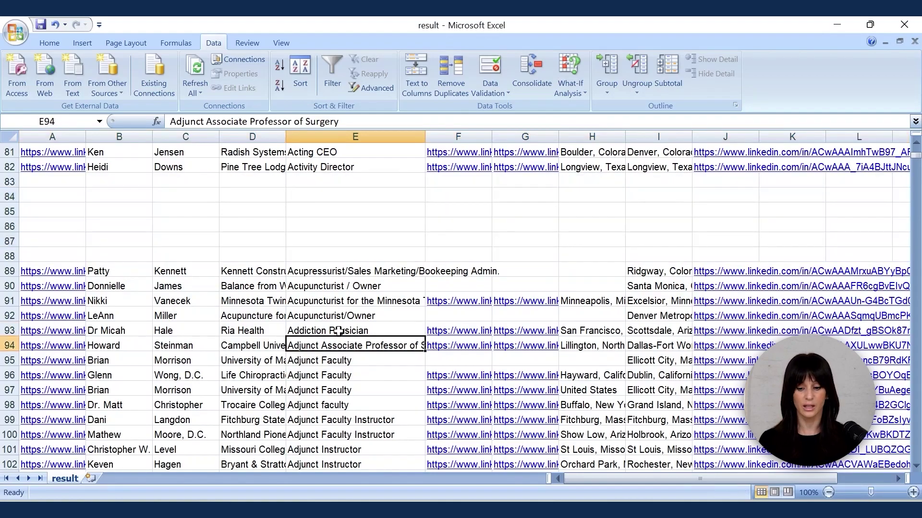
{"action": "key", "text": "Down"}
{"action": "key", "text": "Down"}
{"action": "key", "text": "Down"}
{"action": "key", "text": "Down"}
{"action": "key", "text": "Down"}
{"action": "key", "text": "Down"}
{"action": "key", "text": "Down"}
{"action": "key", "text": "Down"}
{"action": "key", "text": "Down"}
{"action": "key", "text": "Down"}
{"action": "key", "text": "Down"}
{"action": "key", "text": "Down"}
{"action": "key", "text": "Down"}
{"action": "key", "text": "Down"}
{"action": "key", "text": "Down"}
{"action": "key", "text": "Down"}
{"action": "key", "text": "Down"}
{"action": "key", "text": "Down"}
{"action": "key", "text": "Down"}
{"action": "key", "text": "Down"}
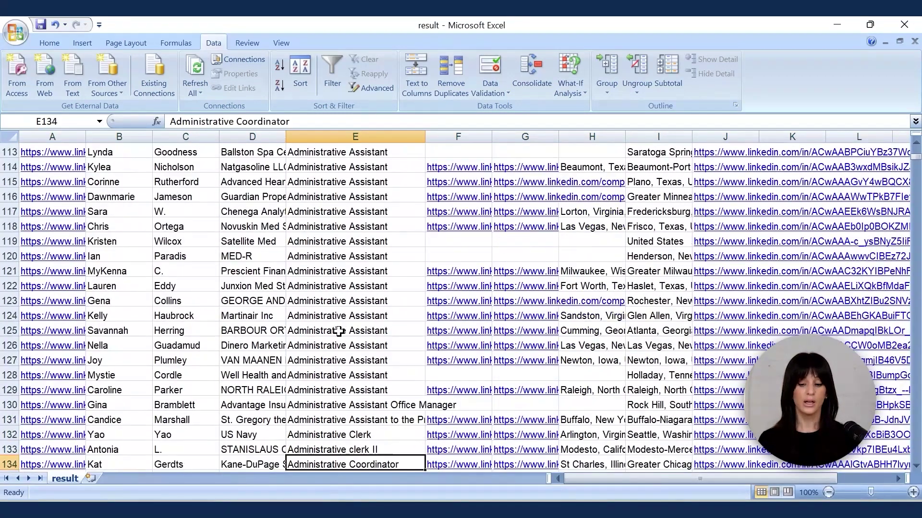
{"action": "key", "text": "Down"}
{"action": "key", "text": "Down"}
{"action": "key", "text": "Down"}
{"action": "key", "text": "Down"}
{"action": "key", "text": "Down"}
{"action": "key", "text": "Down"}
{"action": "key", "text": "Down"}
{"action": "key", "text": "Down"}
{"action": "key", "text": "Down"}
{"action": "key", "text": "Down"}
{"action": "key", "text": "Down"}
{"action": "key", "text": "Down"}
{"action": "key", "text": "Down"}
{"action": "key", "text": "Down"}
{"action": "key", "text": "Down"}
{"action": "key", "text": "Down"}
{"action": "key", "text": "Down"}
{"action": "key", "text": "Down"}
{"action": "key", "text": "Down"}
{"action": "key", "text": "Down"}
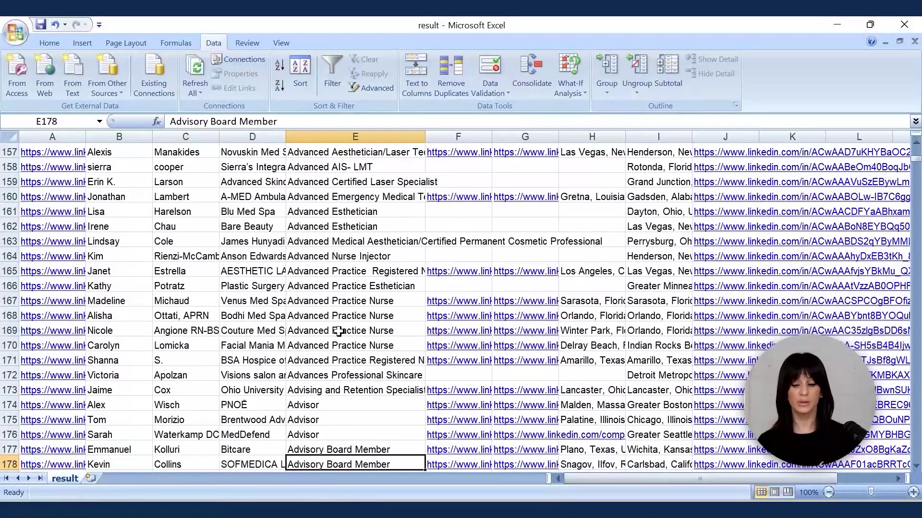
{"action": "key", "text": "Down"}
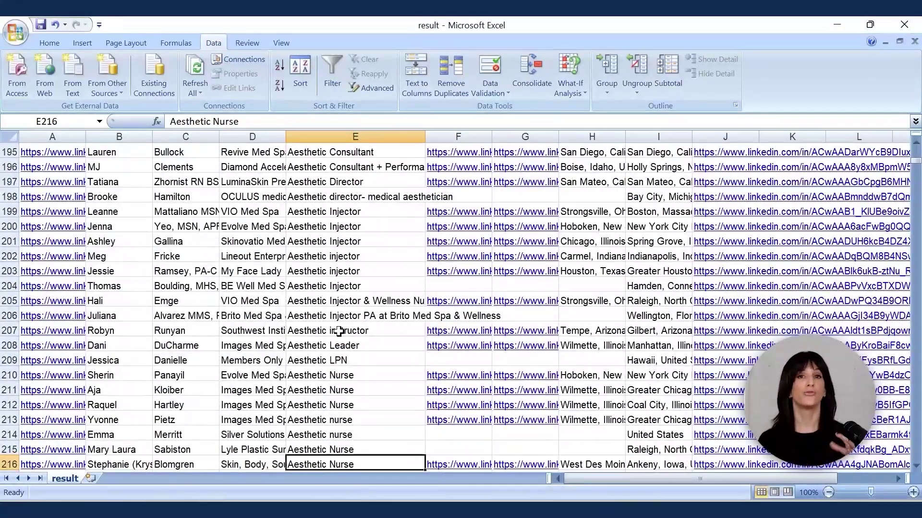
{"action": "key", "text": "Down"}
{"action": "key", "text": "Down"}
{"action": "key", "text": "Down"}
{"action": "key", "text": "Down"}
{"action": "key", "text": "Down"}
{"action": "key", "text": "Down"}
{"action": "key", "text": "Down"}
{"action": "key", "text": "Down"}
{"action": "key", "text": "Down"}
{"action": "key", "text": "Down"}
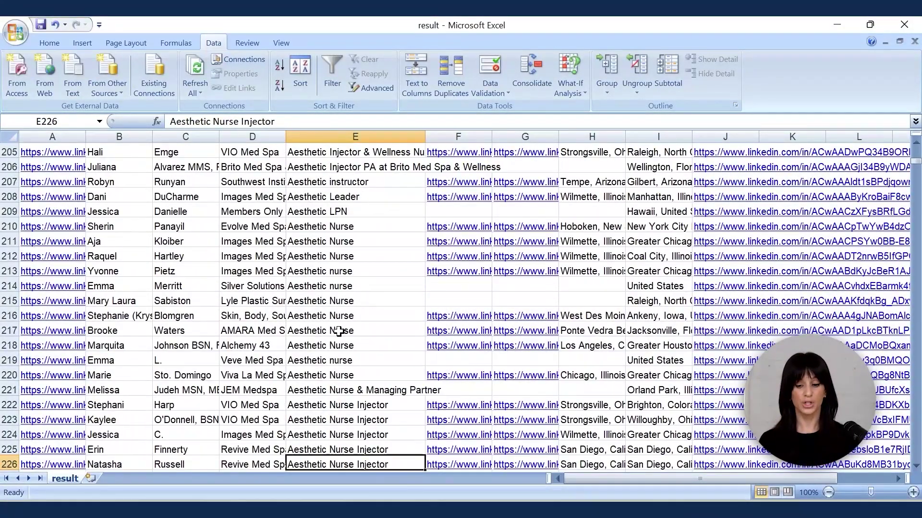
{"action": "left_click_drag", "start_coordinate": [10, 226], "coordinate": [11, 377]}
{"action": "key", "text": "Delete"}
{"action": "key", "text": "Down"}
{"action": "key", "text": "Down"}
{"action": "key", "text": "Down"}
{"action": "key", "text": "Down"}
{"action": "key", "text": "Down"}
{"action": "key", "text": "Down"}
{"action": "key", "text": "Down"}
{"action": "key", "text": "Down"}
{"action": "key", "text": "Down"}
{"action": "key", "text": "Down"}
{"action": "key", "text": "Down"}
{"action": "key", "text": "Down"}
{"action": "key", "text": "Down"}
{"action": "key", "text": "Down"}
{"action": "key", "text": "Down"}
{"action": "key", "text": "Down"}
{"action": "key", "text": "Down"}
{"action": "key", "text": "Down"}
{"action": "key", "text": "Down"}
{"action": "key", "text": "Down"}
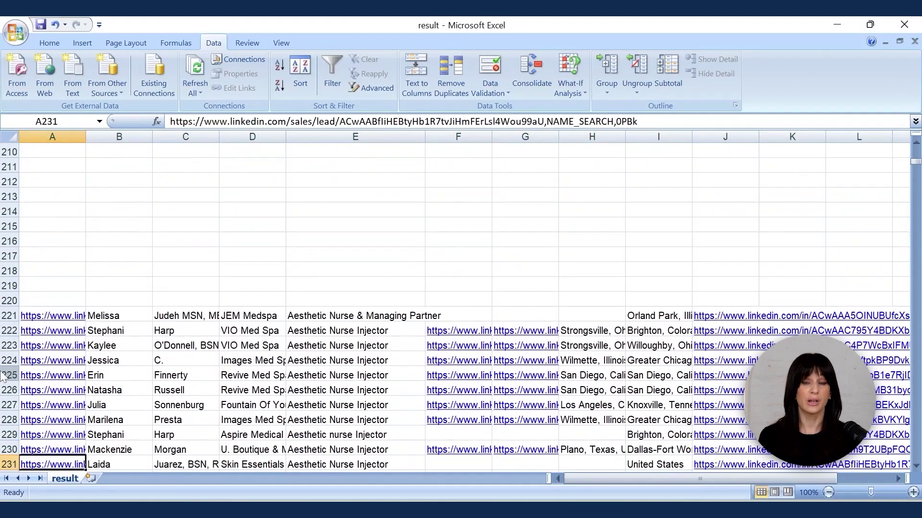
{"action": "key", "text": "Down"}
{"action": "key", "text": "Down"}
{"action": "key", "text": "Down"}
{"action": "key", "text": "Down"}
{"action": "key", "text": "Down"}
{"action": "key", "text": "Down"}
{"action": "key", "text": "Down"}
{"action": "key", "text": "Down"}
{"action": "key", "text": "Down"}
{"action": "key", "text": "Down"}
{"action": "key", "text": "Down"}
{"action": "key", "text": "Down"}
{"action": "key", "text": "Down"}
{"action": "key", "text": "Down"}
{"action": "key", "text": "Down"}
{"action": "key", "text": "Down"}
{"action": "key", "text": "Down"}
{"action": "key", "text": "Down"}
{"action": "key", "text": "Down"}
{"action": "key", "text": "Down"}
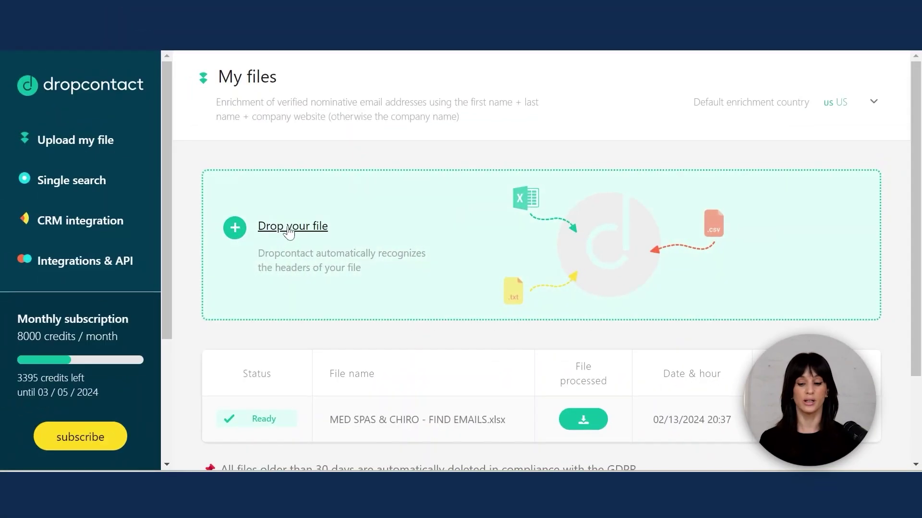
Upload the MED SPAS & CHIRO - FIND EMAILS workbook to Dropcontact
{"action": "left_click", "coordinate": [292, 226]}
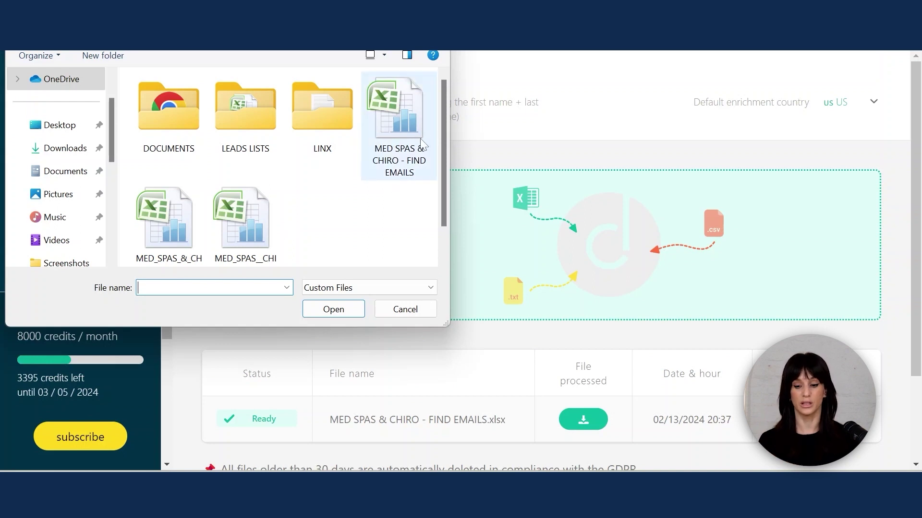
{"action": "left_click", "coordinate": [398, 173]}
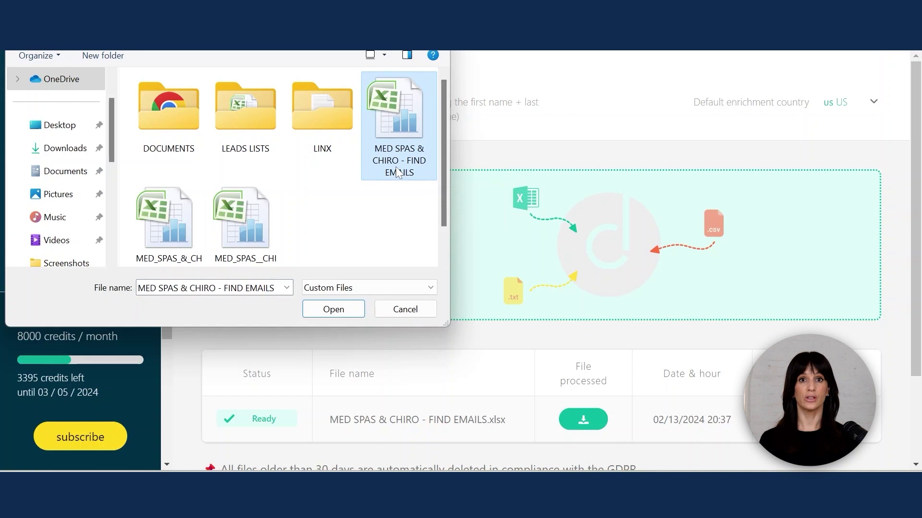
{"action": "double_click", "coordinate": [399, 173]}
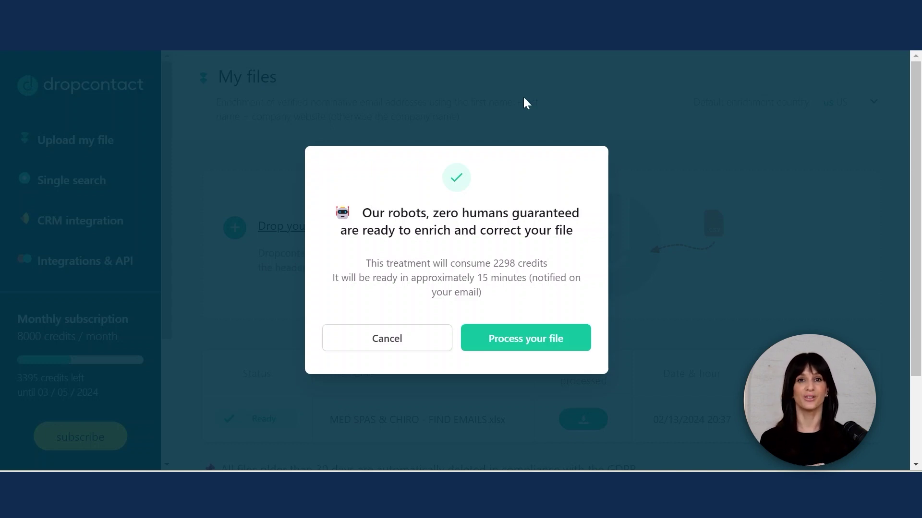
Download the enriched MED_SPAS_&_CHIRO_-_FIND_EMAILS_dropcontact results and open them in Excel
{"action": "left_click", "coordinate": [413, 342]}
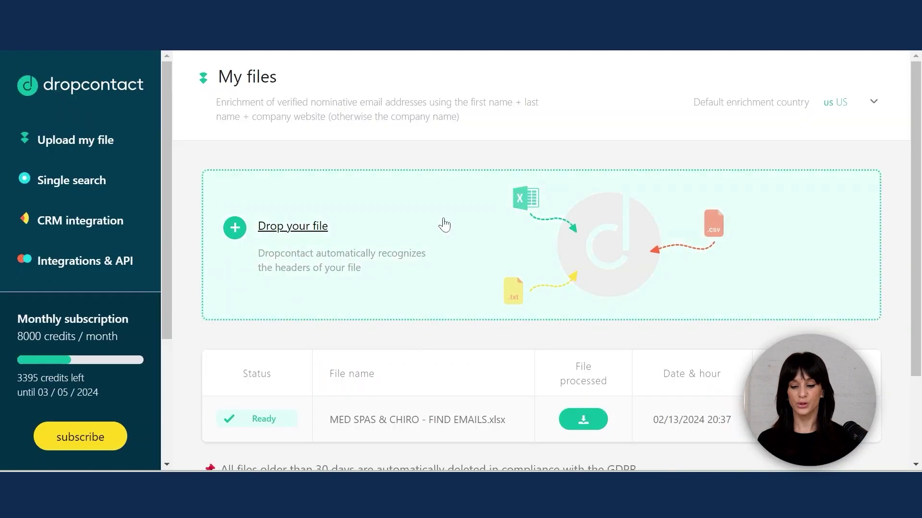
{"action": "scroll", "coordinate": [444, 224], "scroll_direction": "down", "scroll_amount": 2}
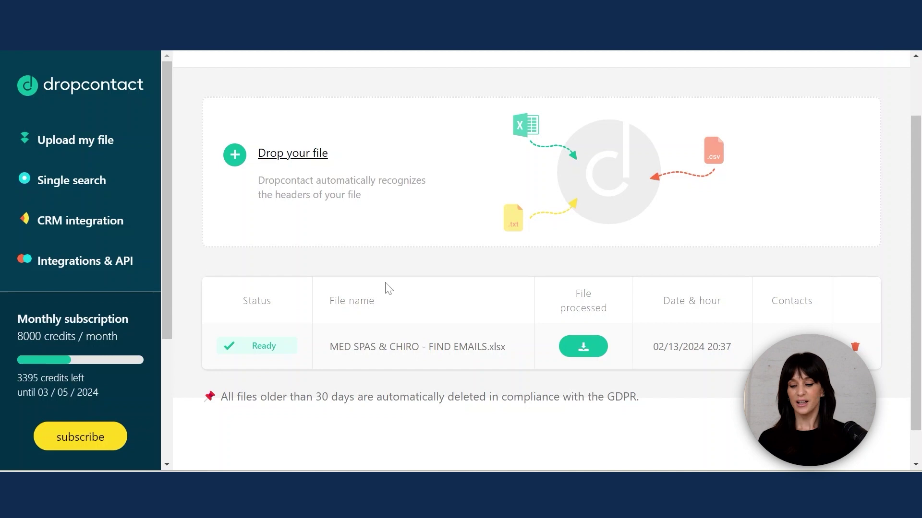
{"action": "left_click", "coordinate": [583, 347]}
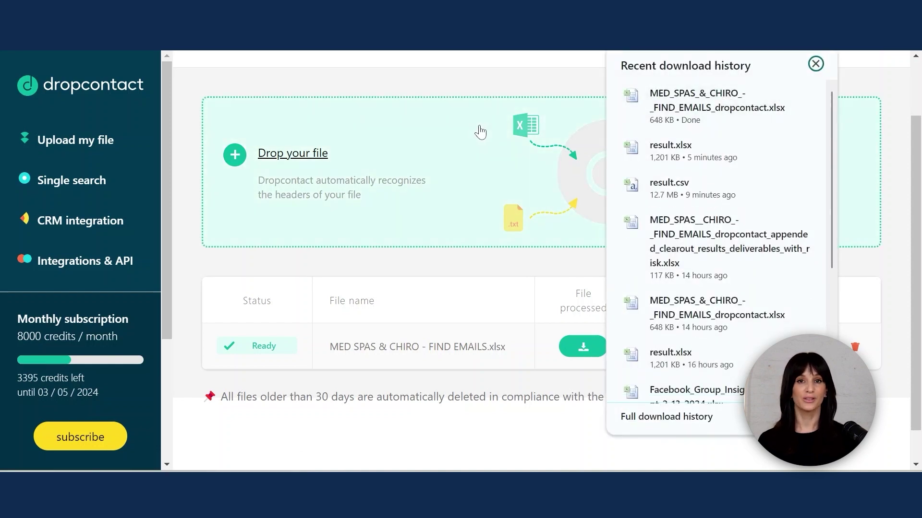
{"action": "left_click", "coordinate": [717, 101]}
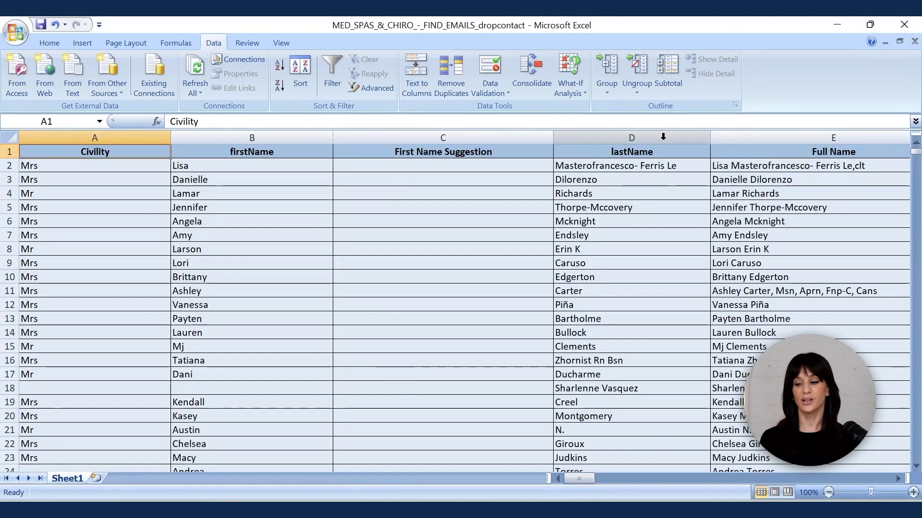
Delete the Civility, First Name Suggestion and Full Name columns
{"action": "left_click", "coordinate": [410, 195]}
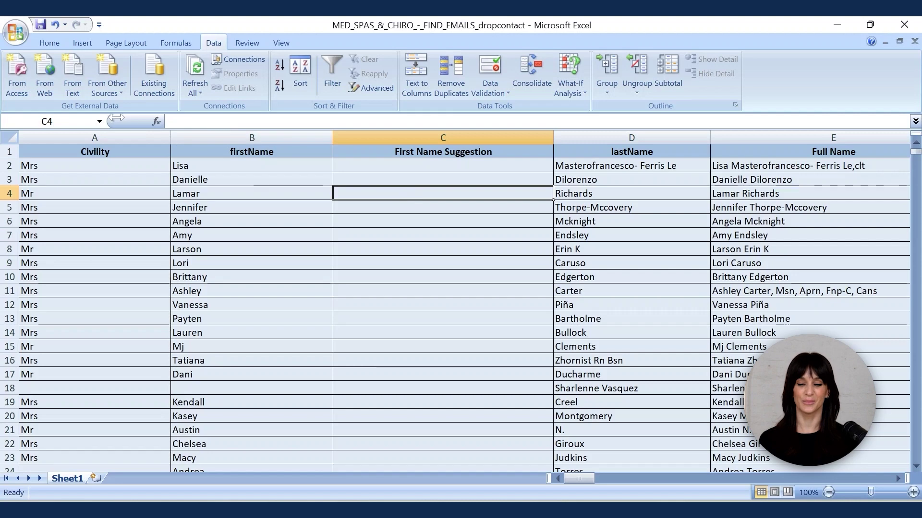
{"action": "right_click", "coordinate": [120, 138]}
{"action": "left_click", "coordinate": [173, 221]}
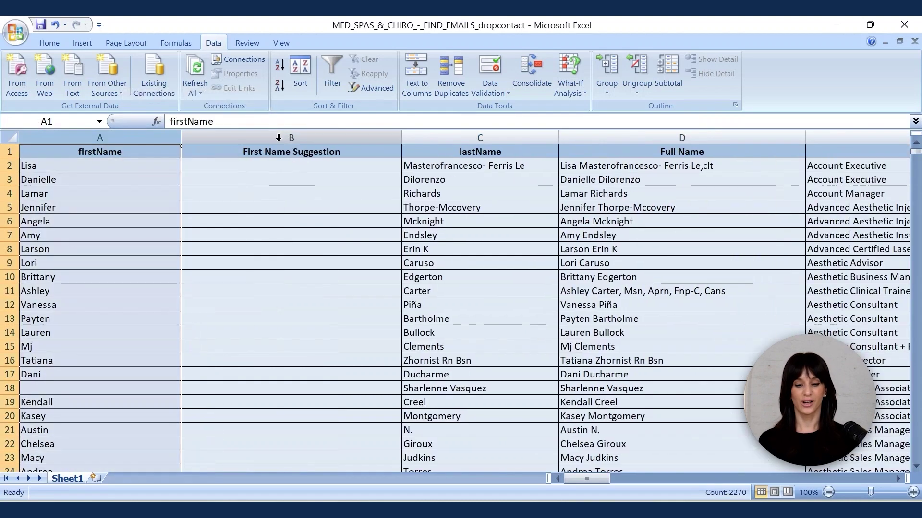
{"action": "left_click", "coordinate": [283, 137]}
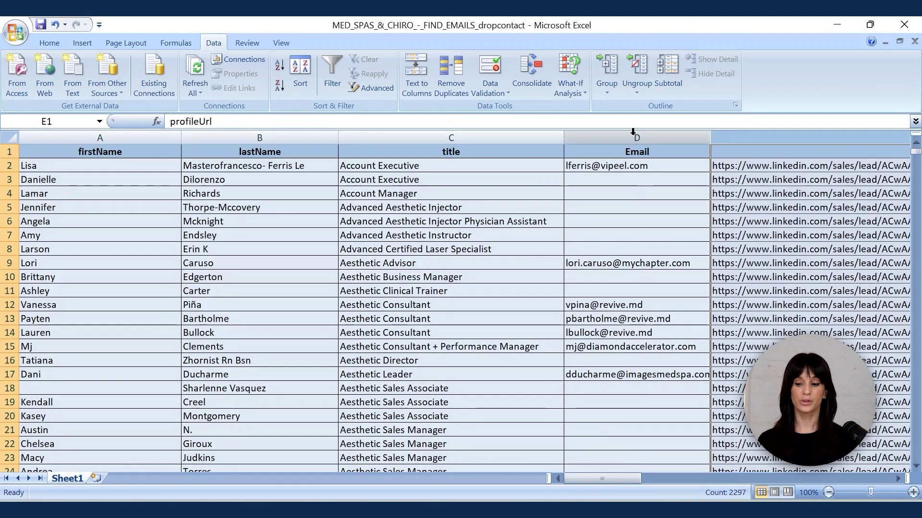
Sort the whole table by the Email column A to Z, expanding the selection
{"action": "left_click", "coordinate": [632, 135]}
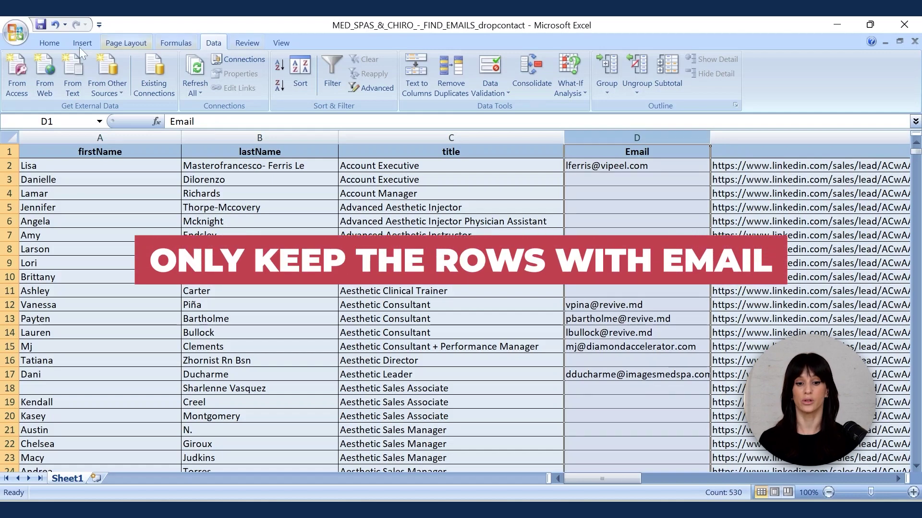
{"action": "left_click", "coordinate": [49, 43]}
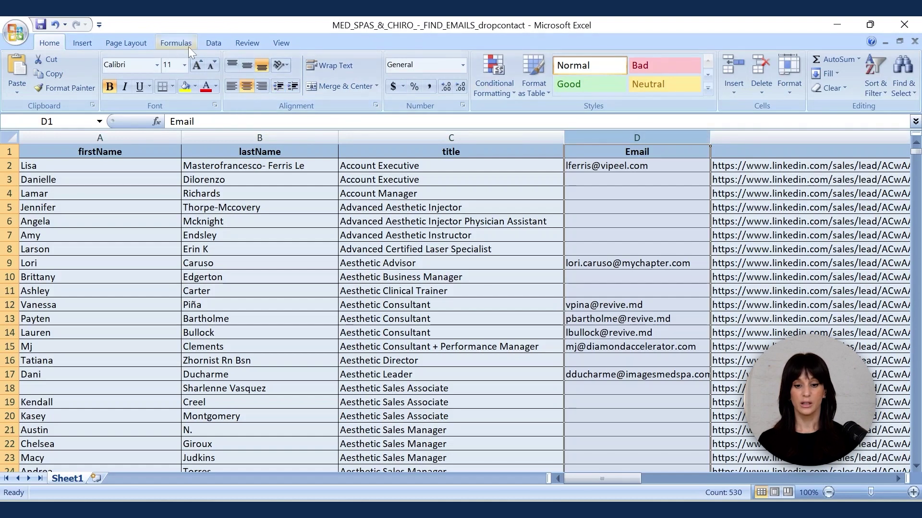
{"action": "left_click", "coordinate": [214, 42]}
{"action": "left_click", "coordinate": [280, 65]}
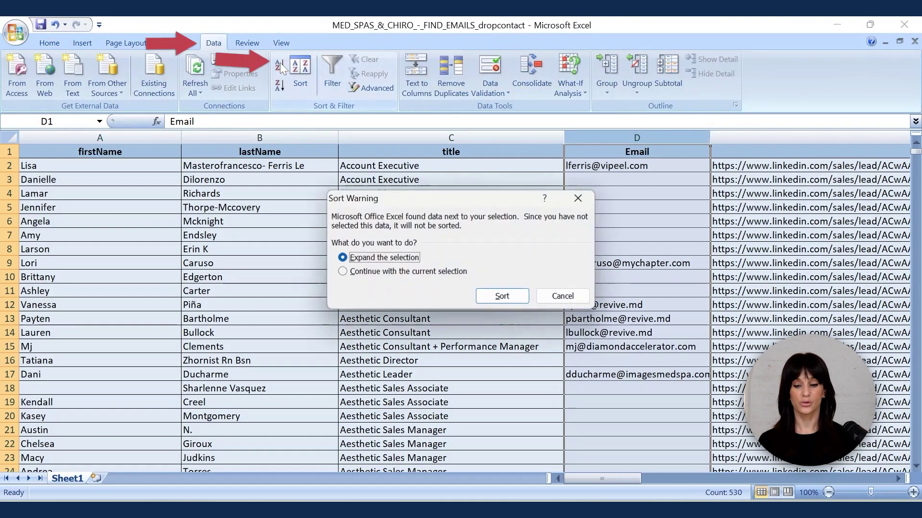
{"action": "left_click", "coordinate": [503, 296]}
{"action": "left_click", "coordinate": [636, 235]}
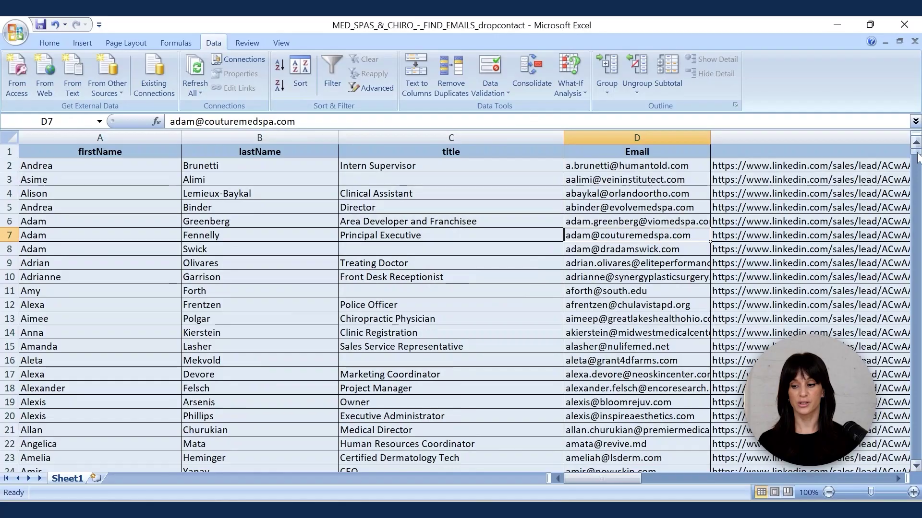
{"action": "left_click_drag", "start_coordinate": [915, 150], "coordinate": [917, 221]}
Delete every row below row 530 that lacks an email, keeping row 530 as the last contact
{"action": "left_click", "coordinate": [10, 457]}
{"action": "key", "text": "ctrl+shift+Down"}
{"action": "key", "text": "ctrl+minus"}
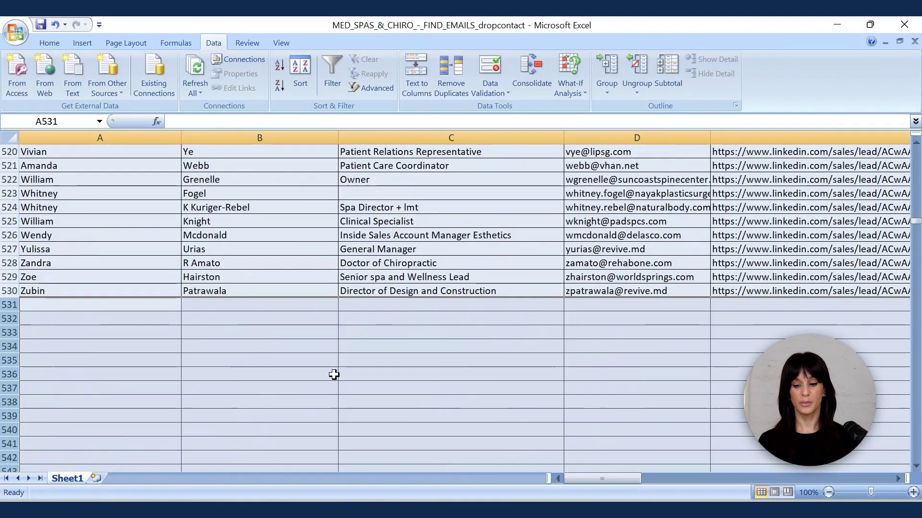
{"action": "left_click", "coordinate": [334, 375]}
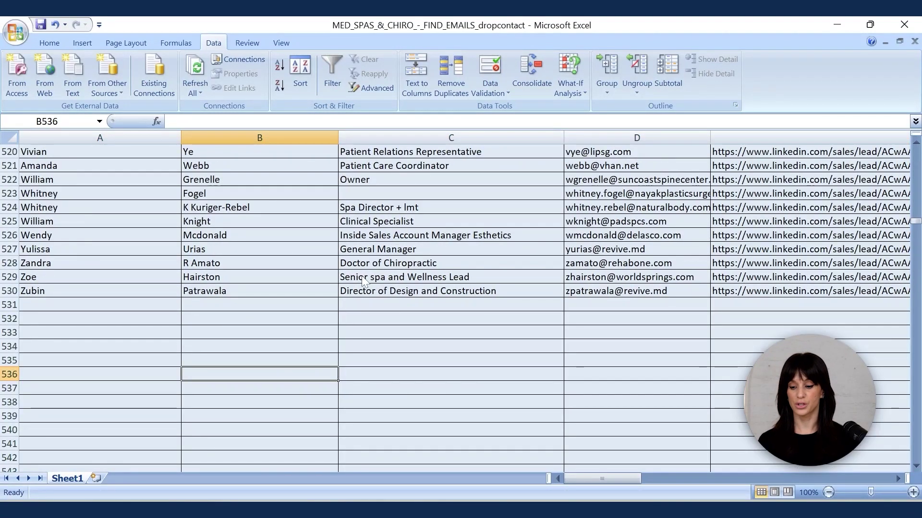
{"action": "left_click", "coordinate": [120, 280]}
{"action": "left_click", "coordinate": [132, 290]}
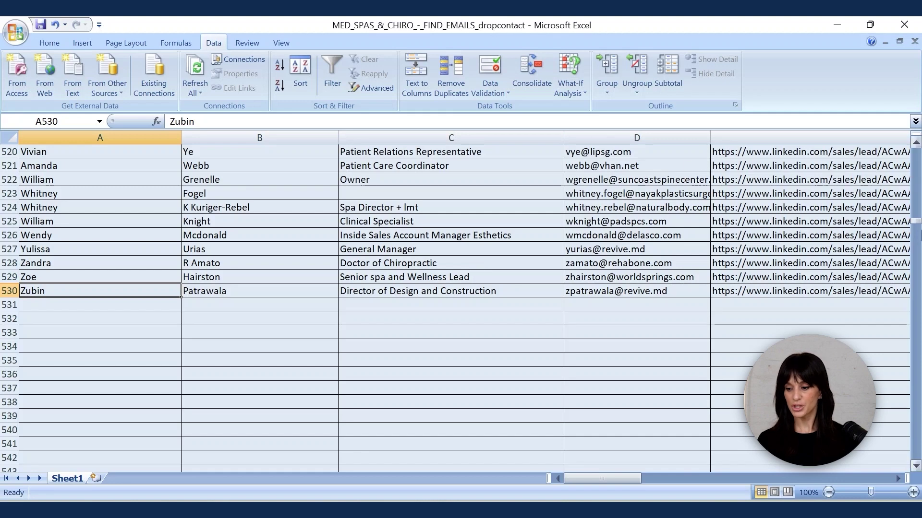
{"action": "left_click", "coordinate": [917, 230]}
{"action": "left_click_drag", "start_coordinate": [916, 229], "coordinate": [916, 149]}
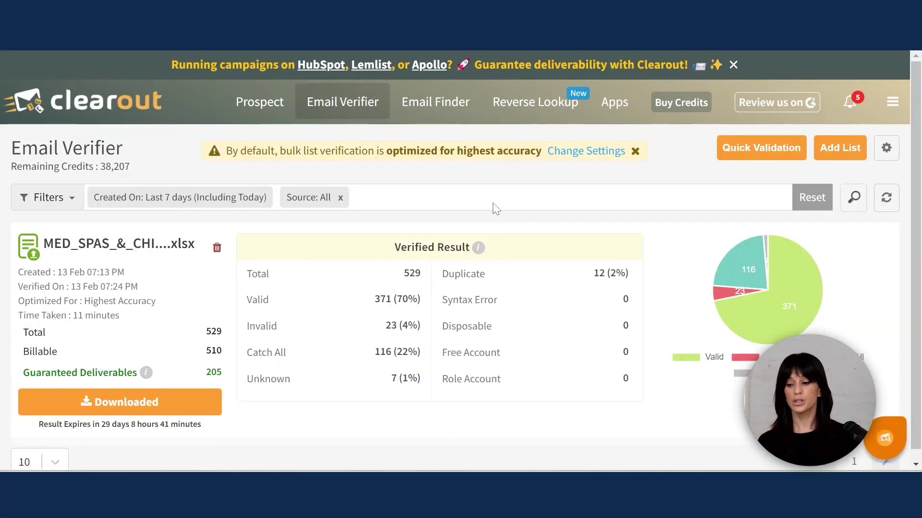
Upload the cleaned dropcontact xlsx as a new list in Clearout's Email Verifier
{"action": "left_click", "coordinate": [835, 153]}
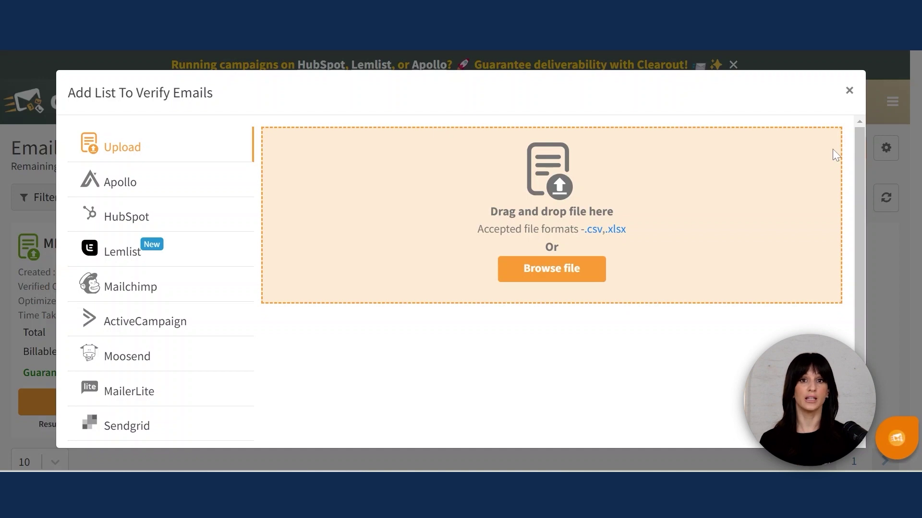
{"action": "left_click", "coordinate": [554, 278]}
{"action": "left_click_drag", "start_coordinate": [445, 177], "coordinate": [441, 225]}
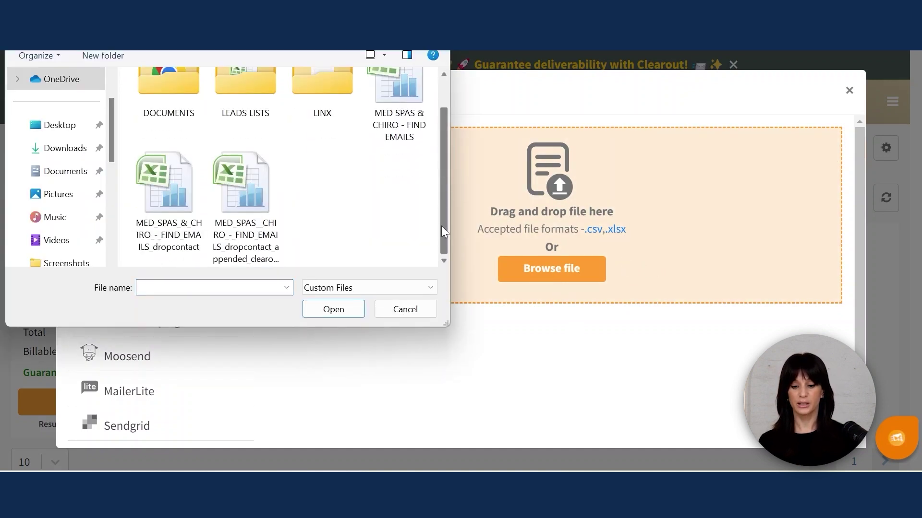
{"action": "double_click", "coordinate": [155, 209]}
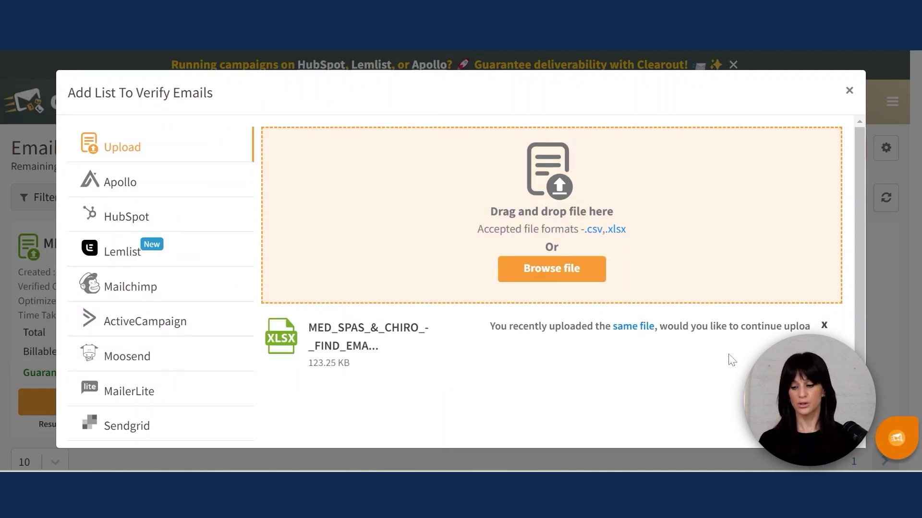
{"action": "left_click", "coordinate": [699, 345]}
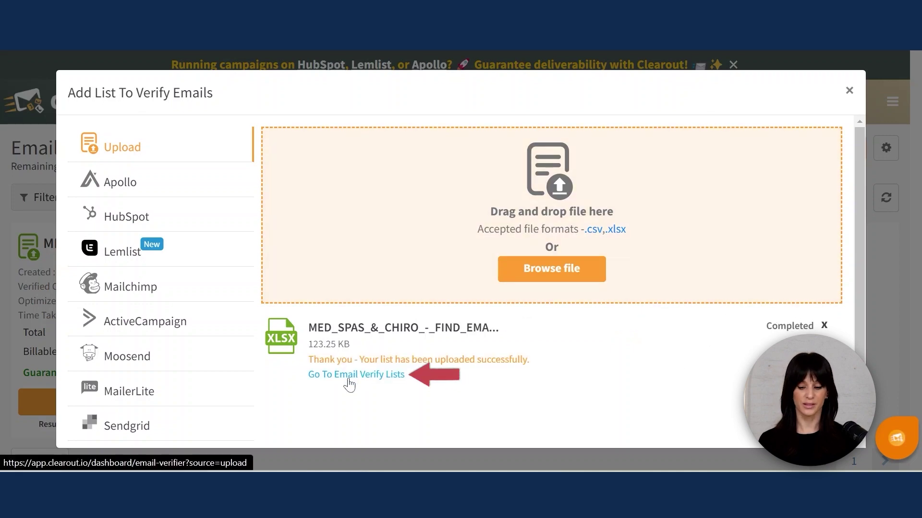
{"action": "left_click", "coordinate": [348, 380]}
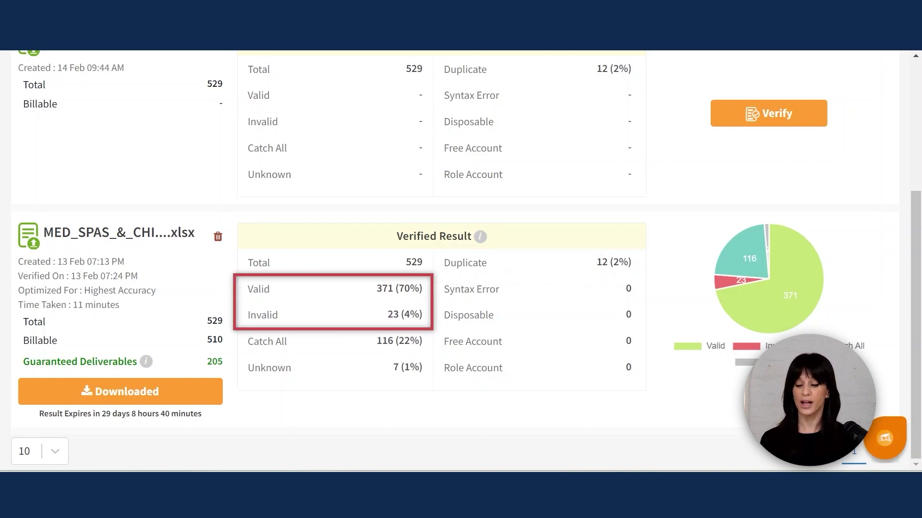
Download the verified list's clearout_results_deliverables file and show it in File Explorer
{"action": "left_click", "coordinate": [163, 404]}
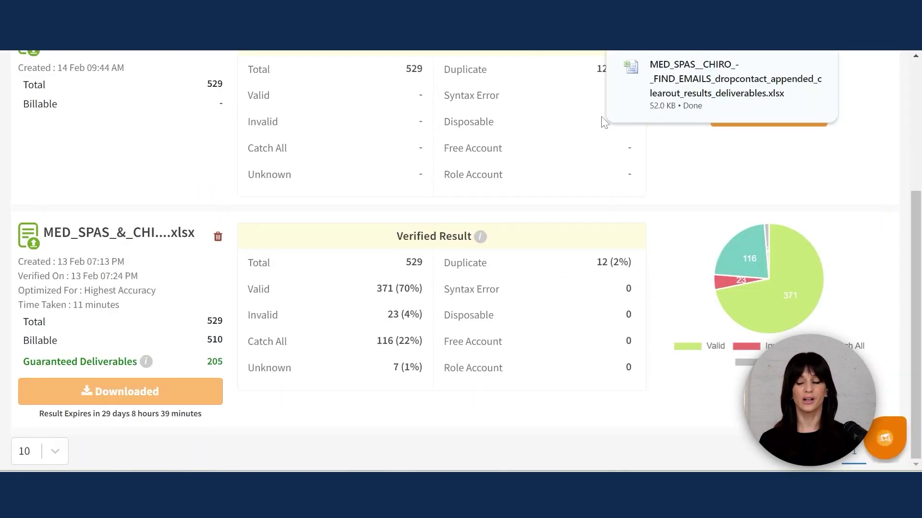
{"action": "left_click", "coordinate": [787, 67]}
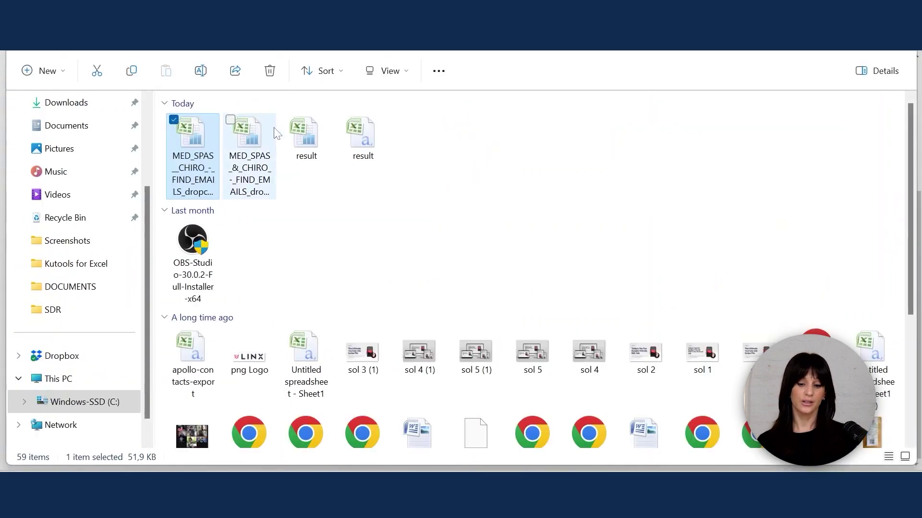
Open clearout_results_deliverables.xlsx from the Downloads folder in Excel
{"action": "double_click", "coordinate": [211, 166]}
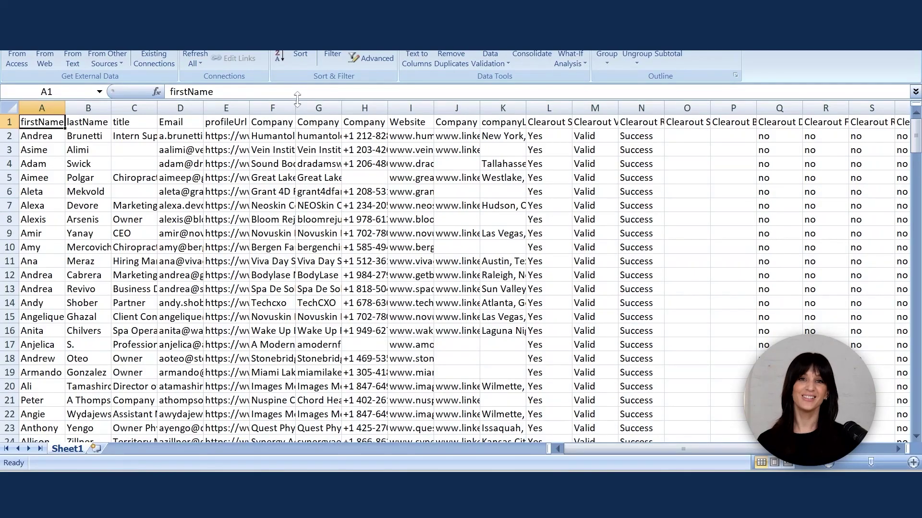